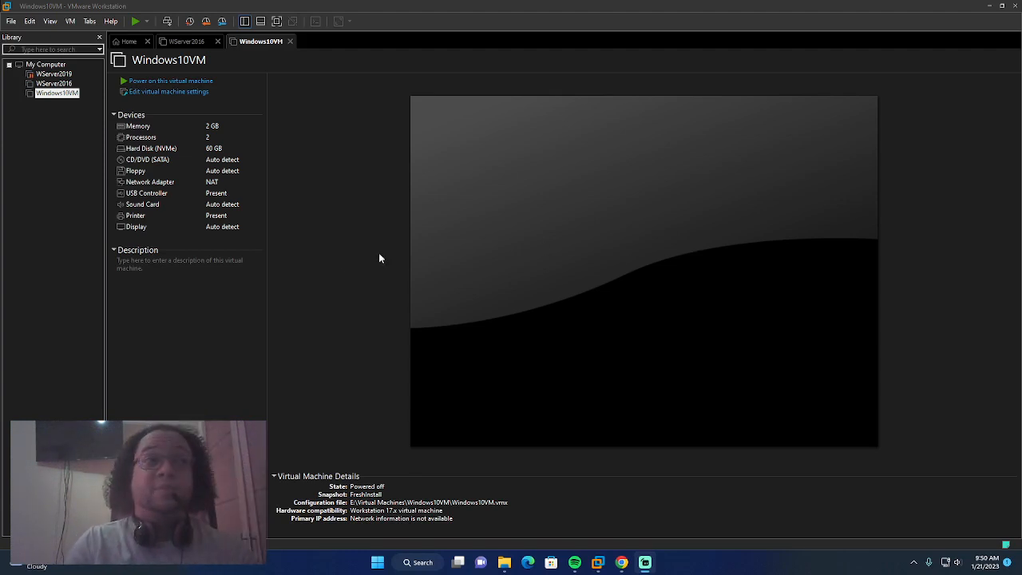
Step: Collapse the Description section of the Windows10VM summary
{"action": "left_click", "coordinate": [218, 369]}
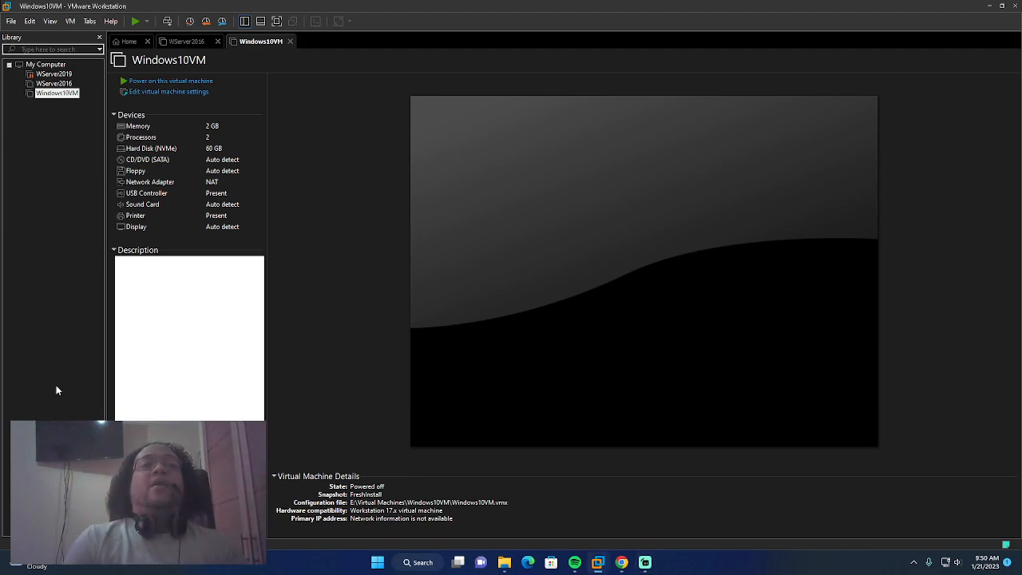
{"action": "left_click", "coordinate": [88, 282]}
{"action": "left_click", "coordinate": [114, 251]}
{"action": "left_click", "coordinate": [75, 278]}
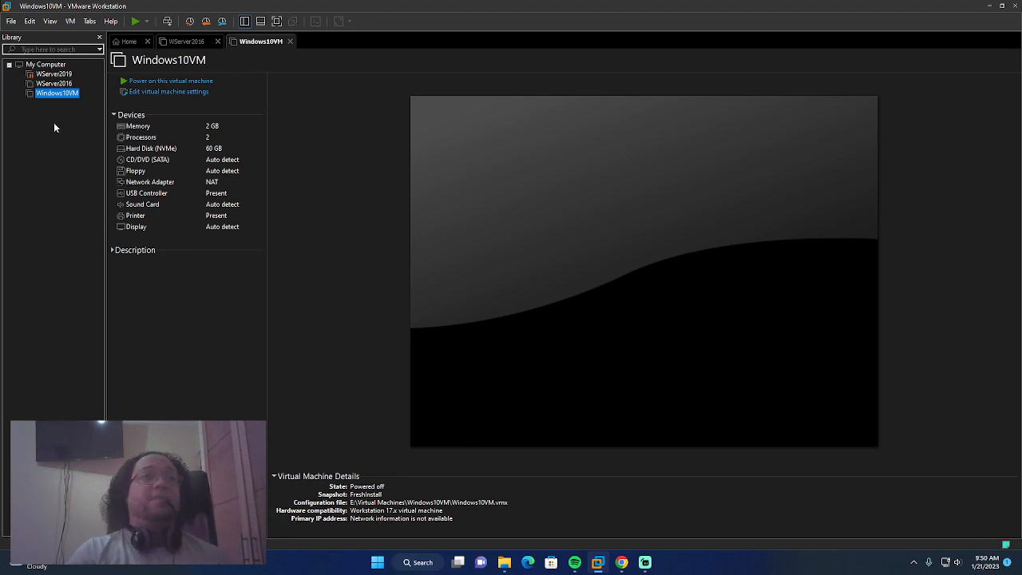
{"action": "left_click_drag", "start_coordinate": [418, 6], "coordinate": [450, 2]}
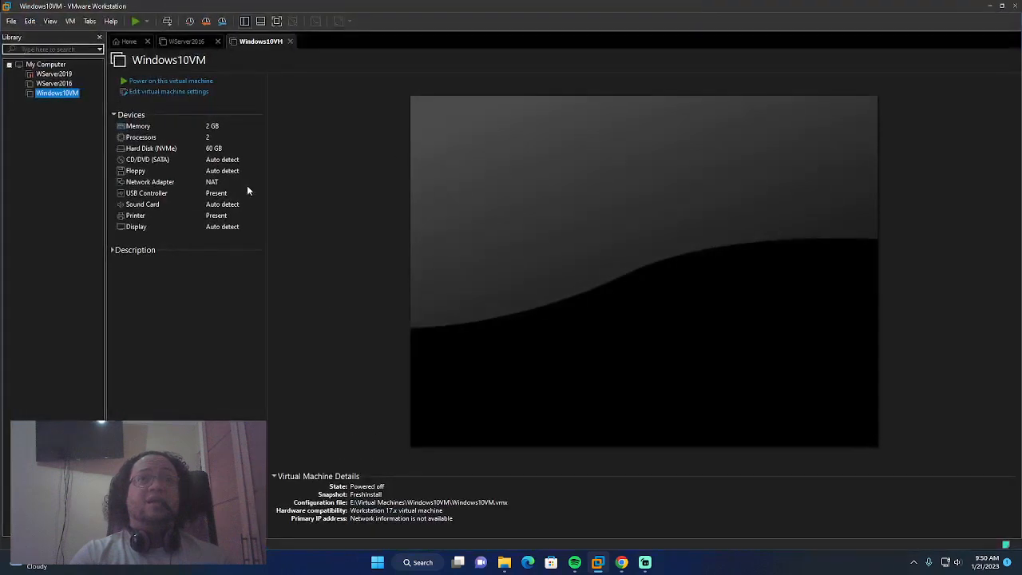
Step: Start creating a new virtual machine from the library, using the Typical (recommended) configuration
{"action": "right_click", "coordinate": [53, 133]}
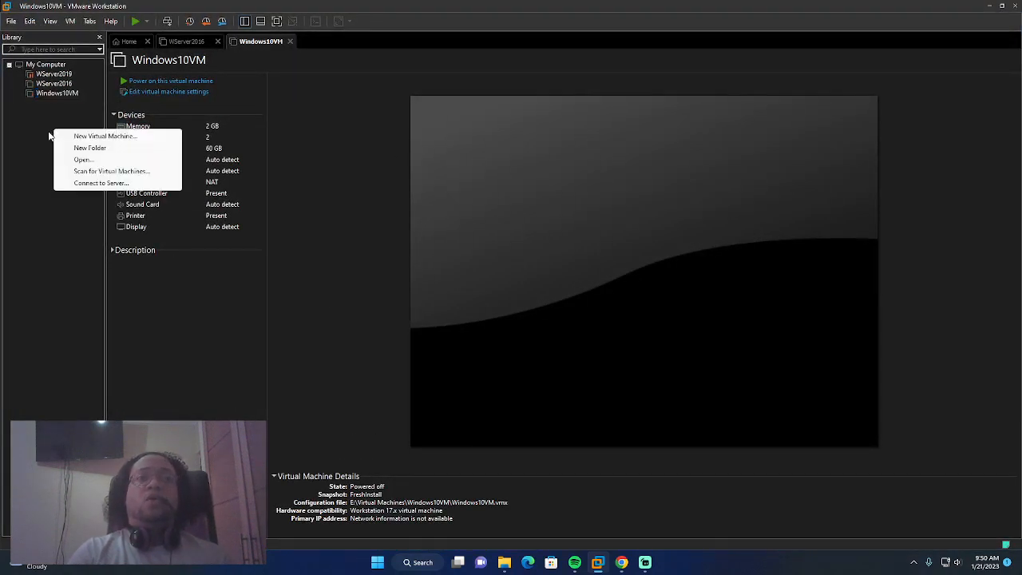
{"action": "left_click", "coordinate": [38, 123]}
{"action": "right_click", "coordinate": [50, 119]}
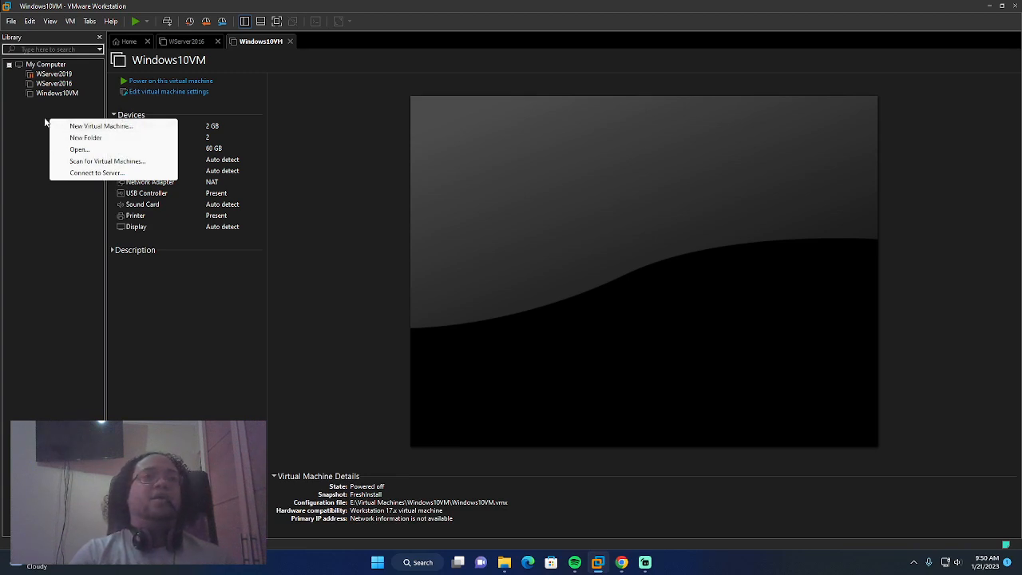
{"action": "right_click", "coordinate": [42, 119]}
{"action": "left_click", "coordinate": [72, 124]}
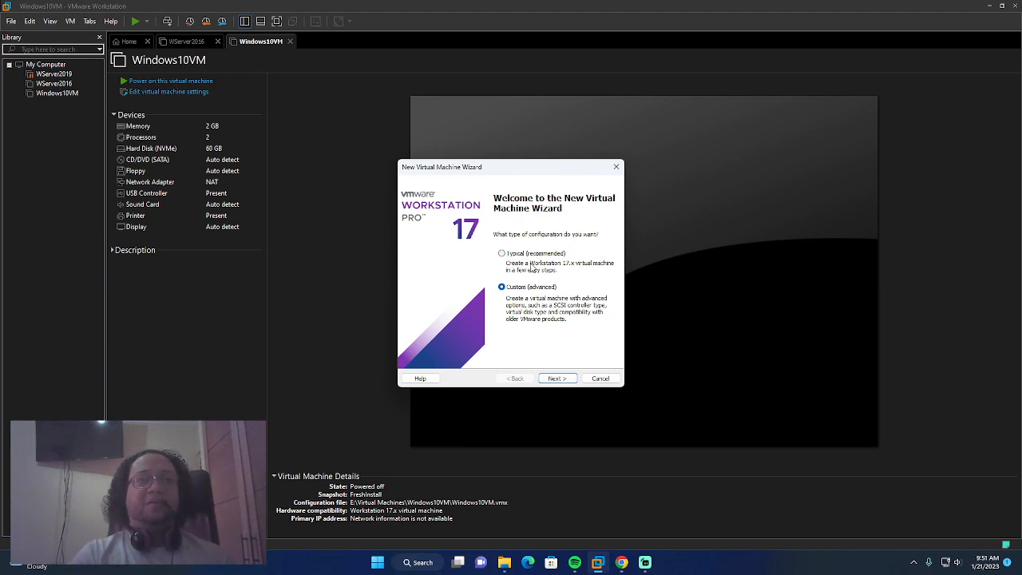
{"action": "left_click", "coordinate": [503, 254]}
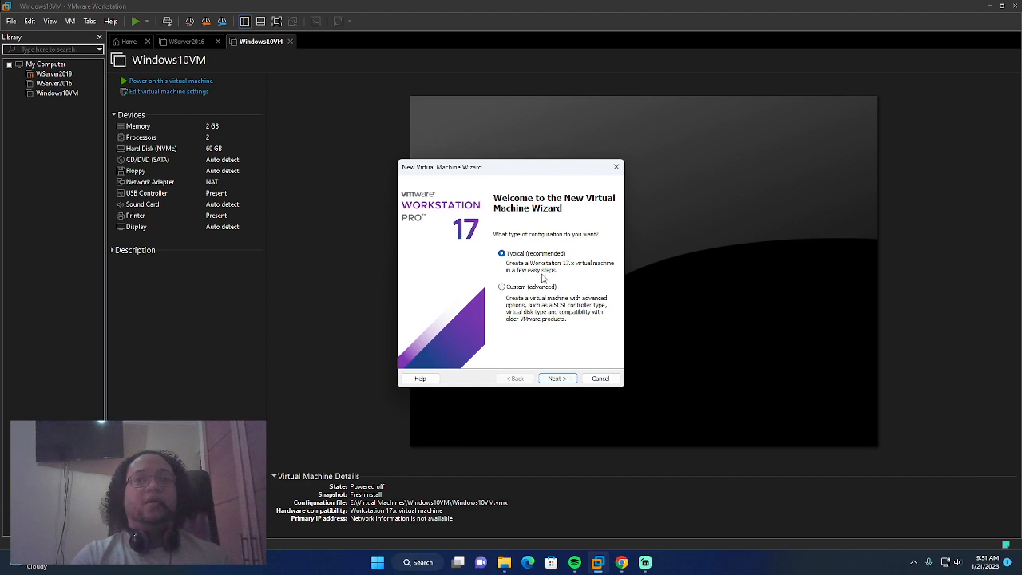
{"action": "left_click", "coordinate": [555, 379]}
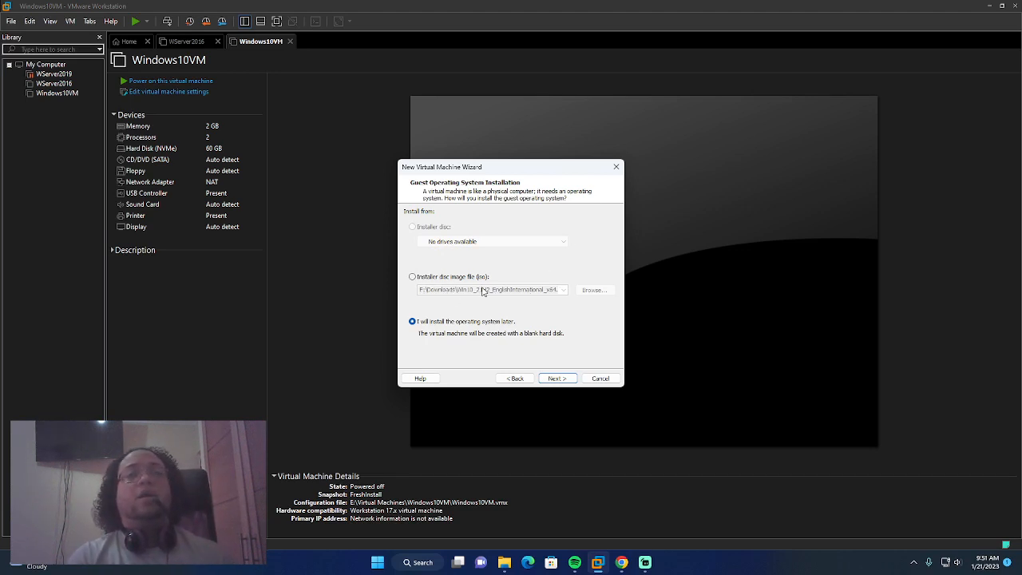
Step: Choose to install the operating system later and accept Microsoft Windows with version Windows Server 2016 as the guest system
{"action": "left_click", "coordinate": [413, 277]}
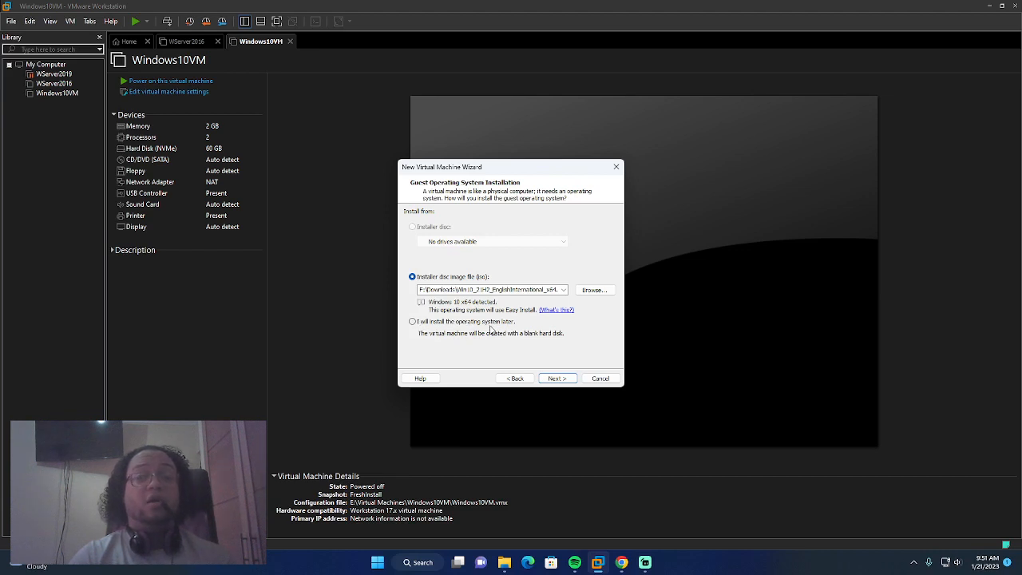
{"action": "left_click", "coordinate": [413, 323]}
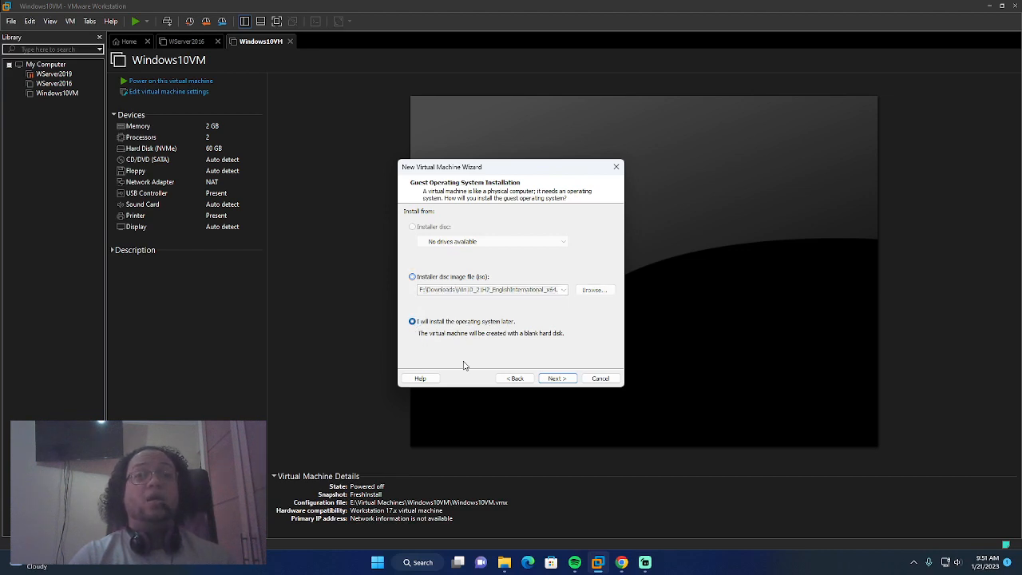
{"action": "left_click", "coordinate": [559, 379]}
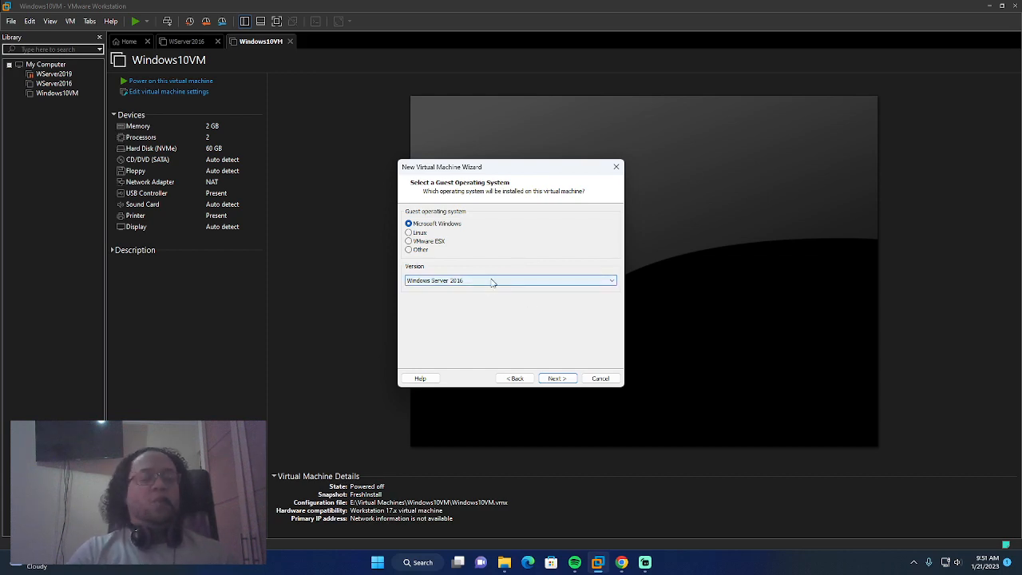
{"action": "left_click", "coordinate": [568, 380]}
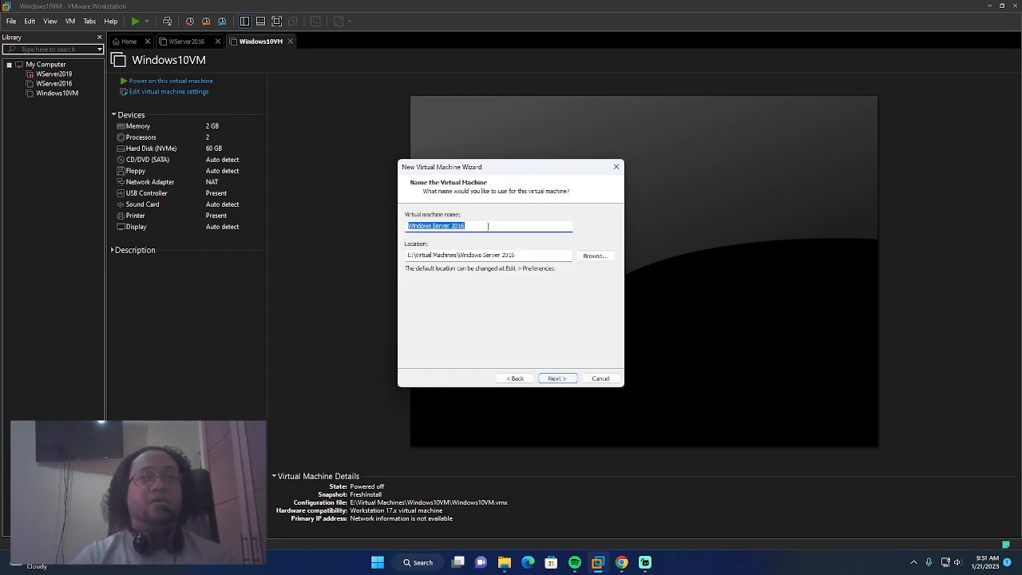
Step: Prefix the virtual machine name "Windows Server 2016" with the ID number, followed by a space
{"action": "left_click_drag", "start_coordinate": [488, 226], "coordinate": [407, 226]}
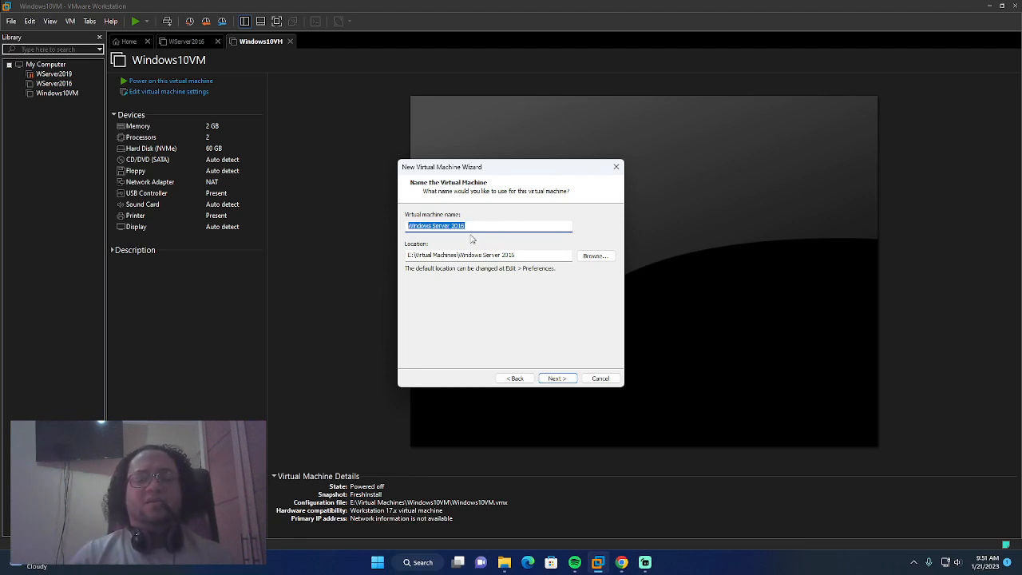
{"action": "key", "text": "Right"}
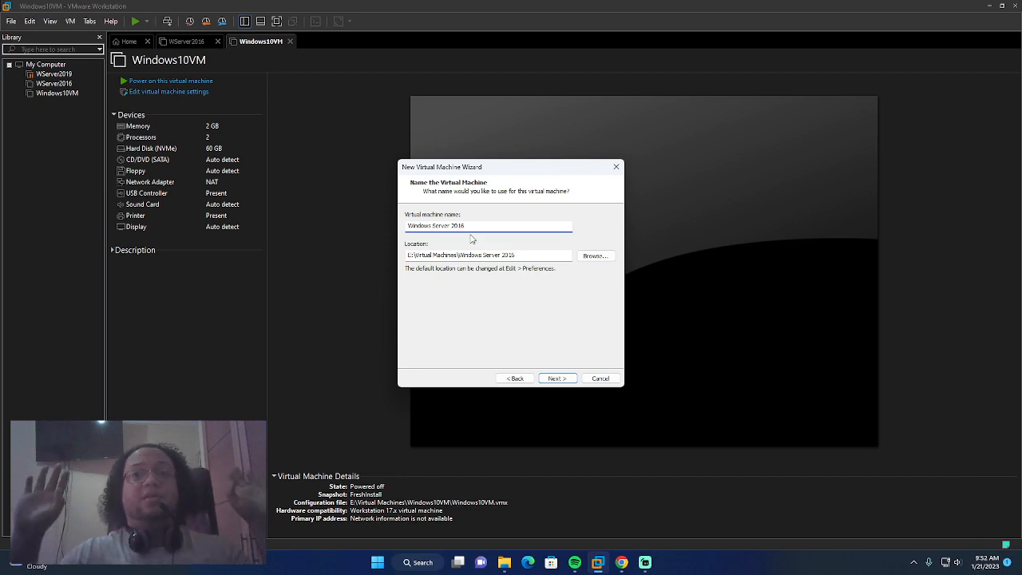
{"action": "key", "text": "Home"}
{"action": "type", "text": "2022"}
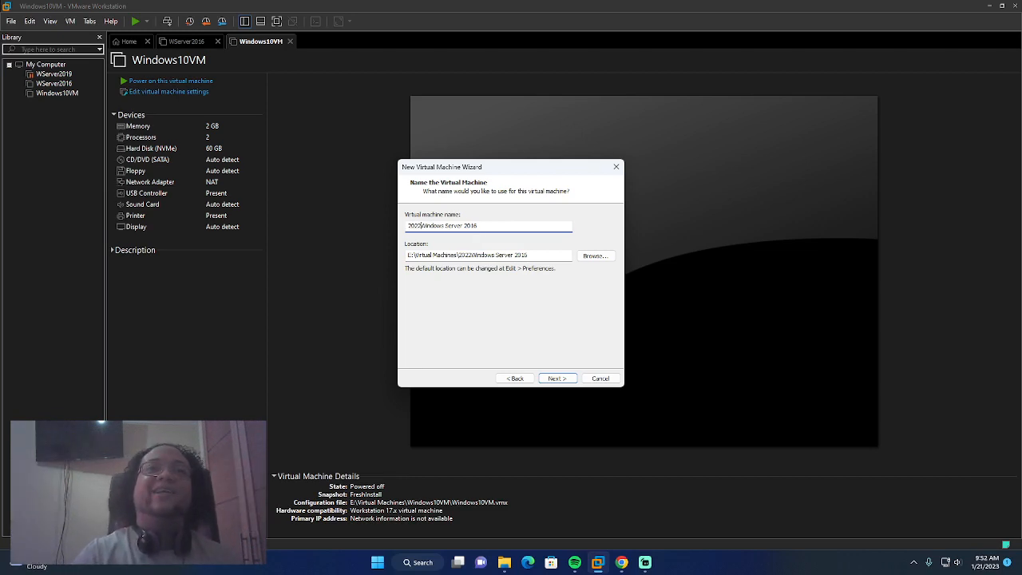
{"action": "key", "text": "BackSpace"}
{"action": "type", "text": "17"}
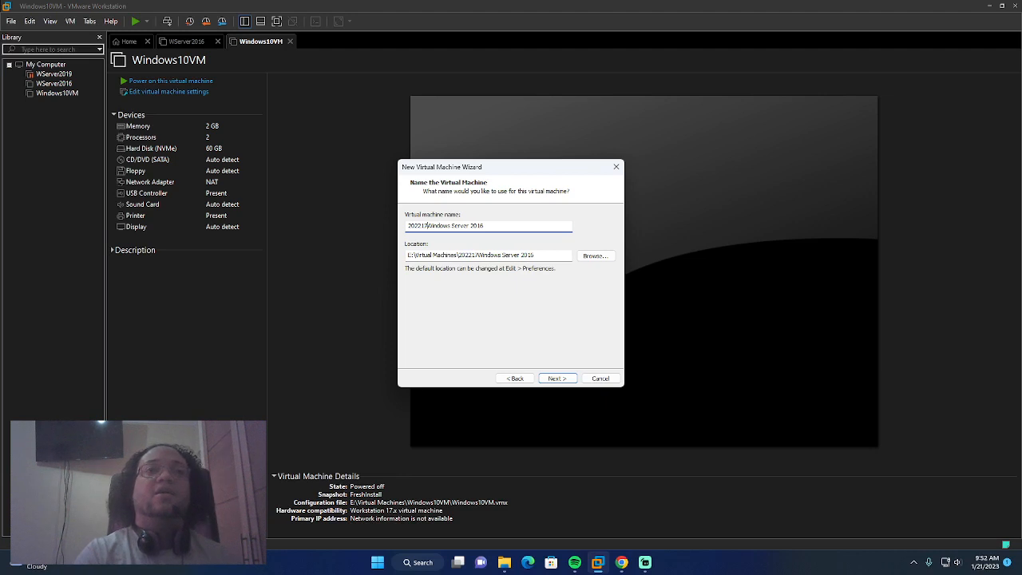
{"action": "type", "text": "54"}
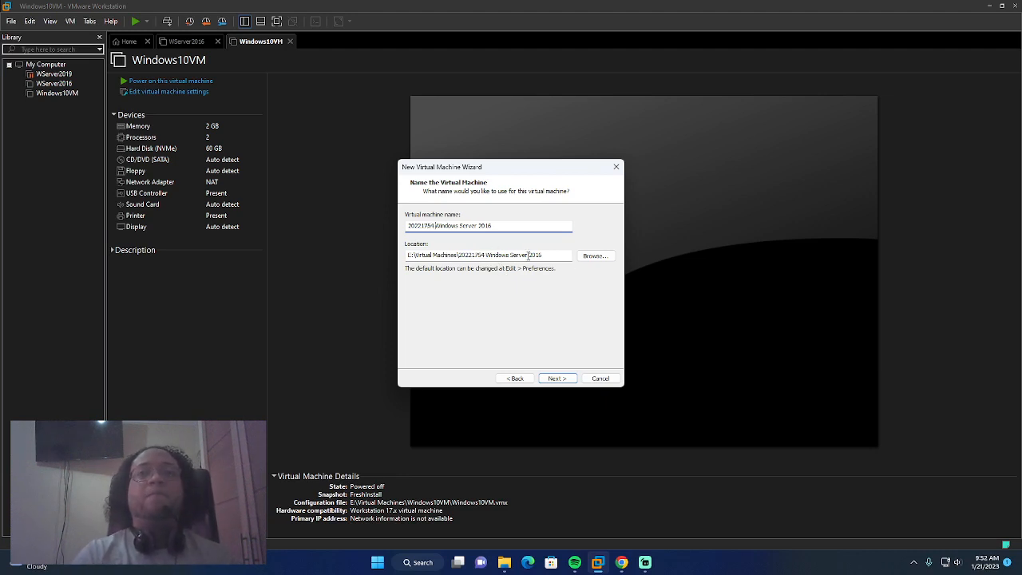
Step: Review the virtual machine's name and storage location, and accept the default folder under E:\Virtual Machines
{"action": "left_click_drag", "start_coordinate": [515, 226], "coordinate": [402, 218]}
{"action": "left_click", "coordinate": [502, 226]}
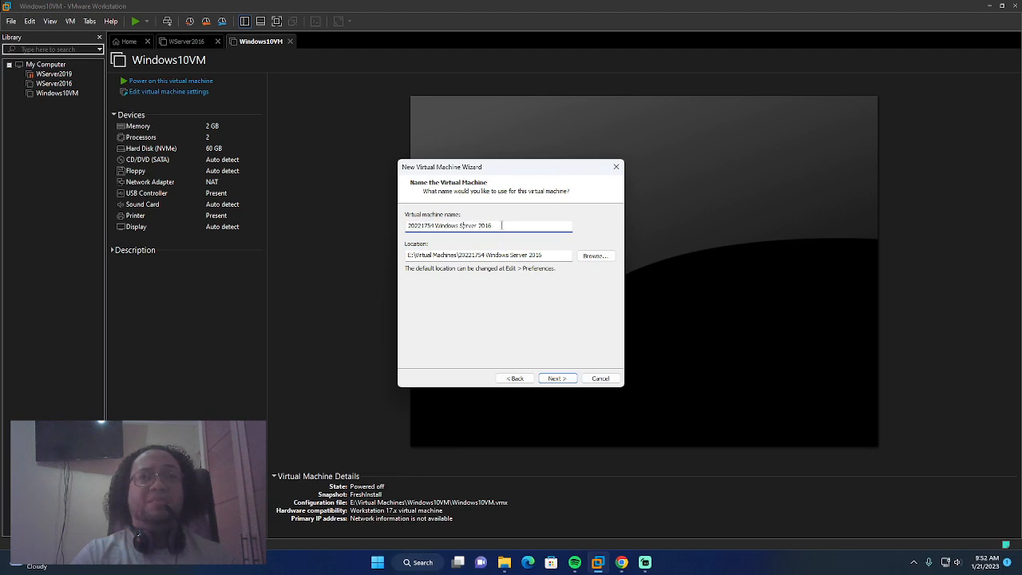
{"action": "left_click_drag", "start_coordinate": [502, 226], "coordinate": [373, 226]}
{"action": "left_click_drag", "start_coordinate": [545, 255], "coordinate": [405, 255]}
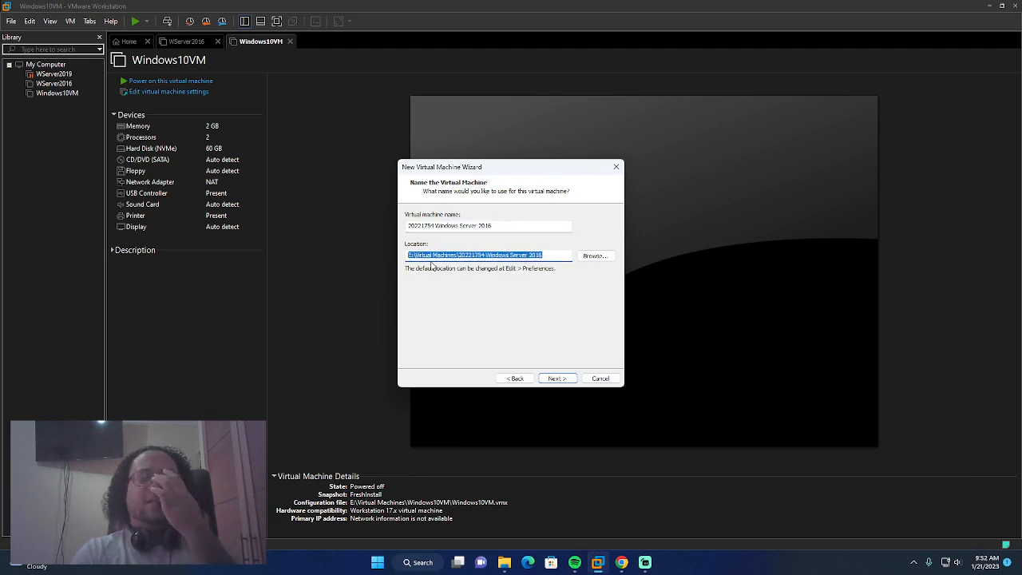
{"action": "left_click_drag", "start_coordinate": [441, 255], "coordinate": [456, 255]}
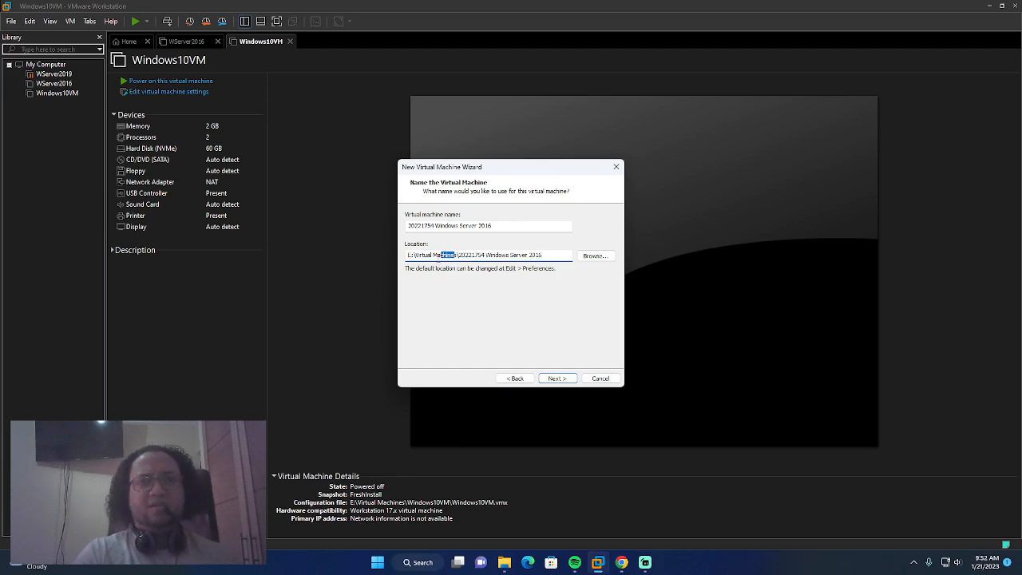
{"action": "left_click", "coordinate": [592, 256]}
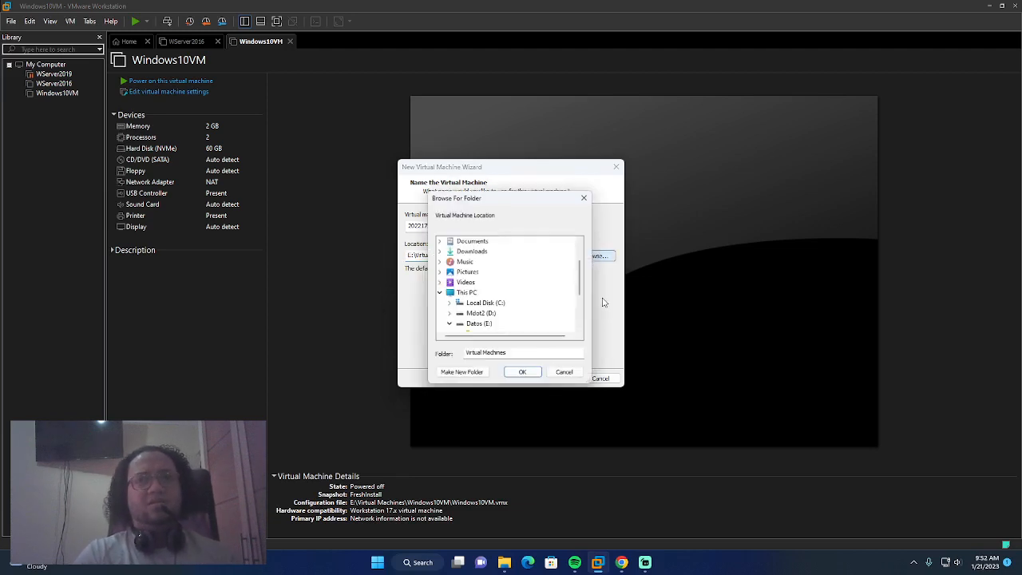
{"action": "left_click", "coordinate": [568, 376]}
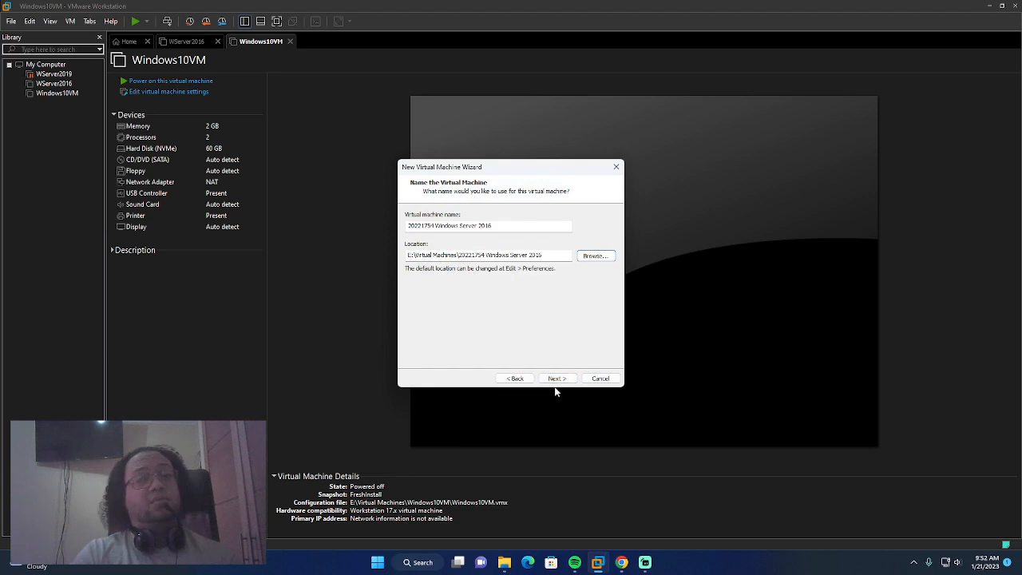
{"action": "left_click", "coordinate": [558, 379]}
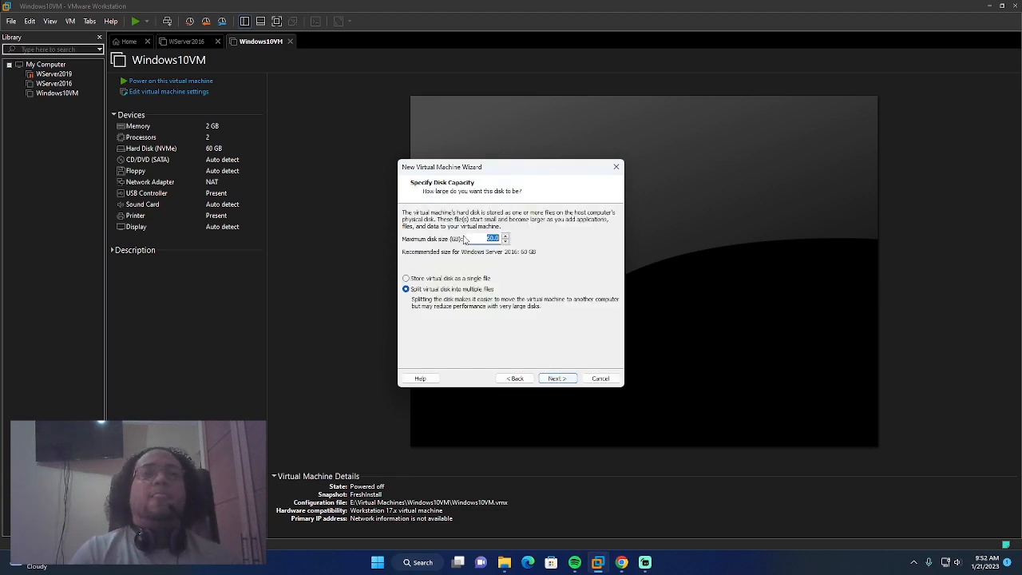
Step: Switch to File Explorer and examine the existing Virtual Machines folders and the free space on the computer's drives
{"action": "left_click", "coordinate": [490, 239]}
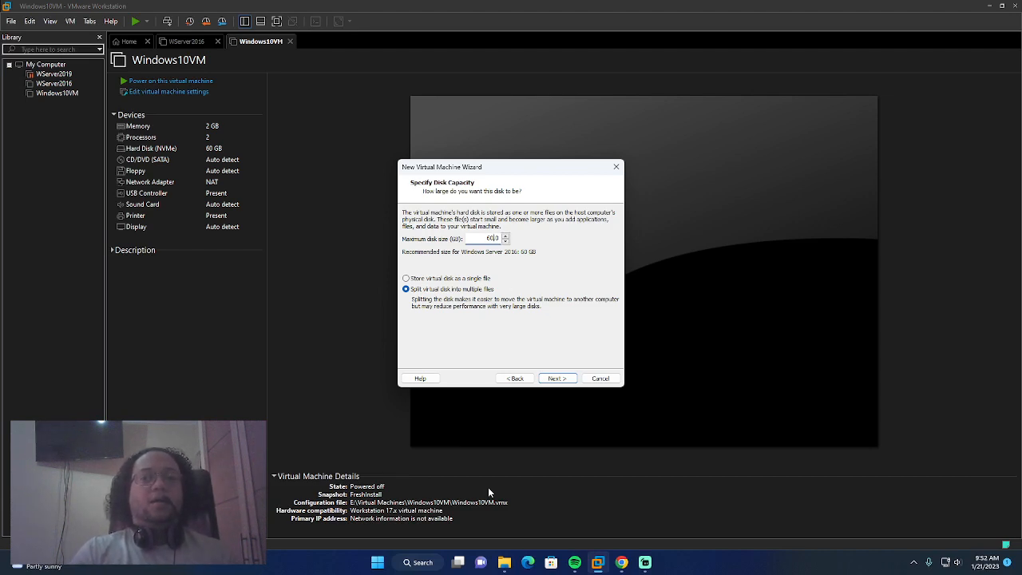
{"action": "left_click", "coordinate": [505, 562]}
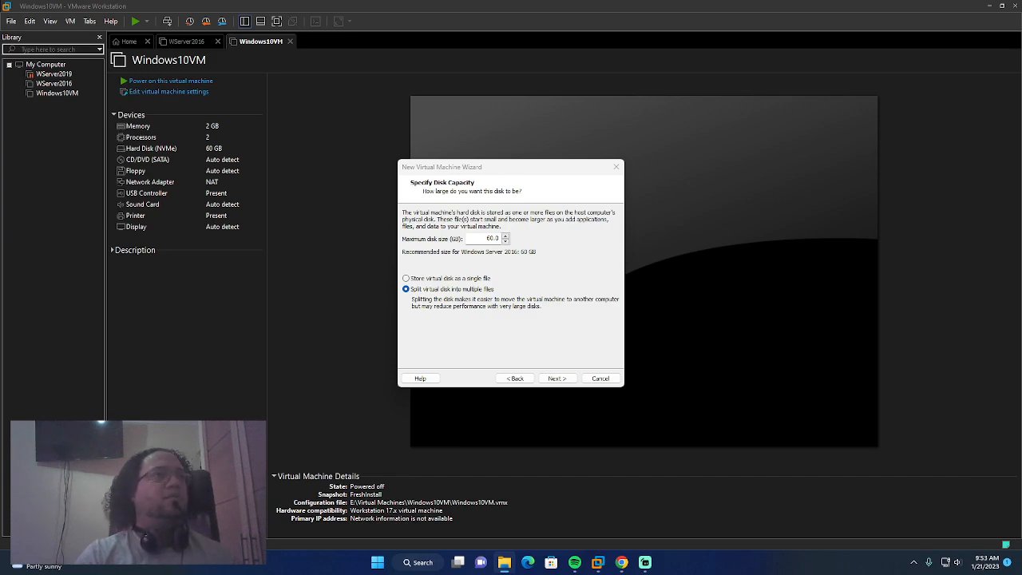
{"action": "left_click_drag", "start_coordinate": [0, 239], "coordinate": [618, 131]}
{"action": "left_click_drag", "start_coordinate": [484, 367], "coordinate": [458, 196]}
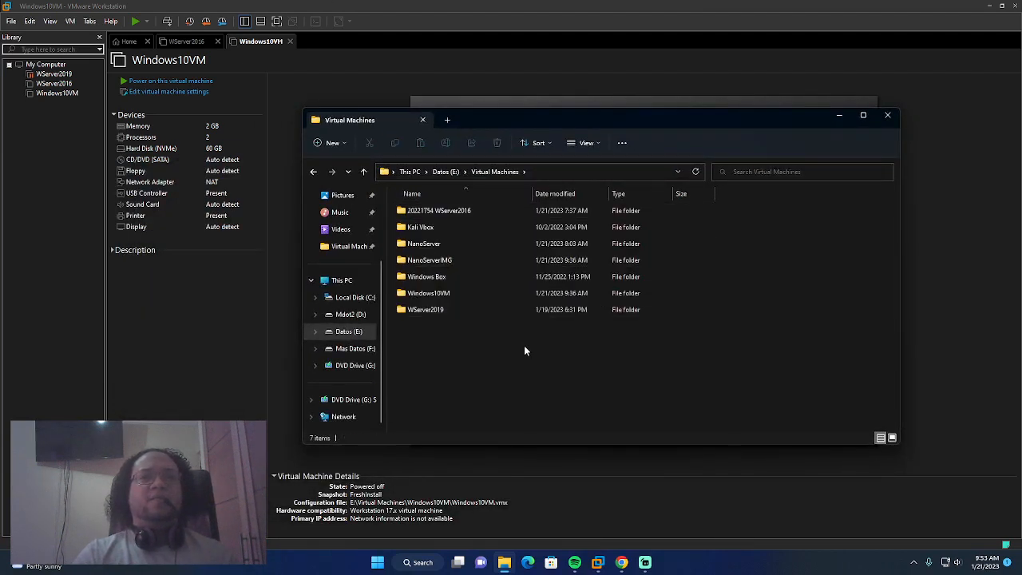
{"action": "left_click_drag", "start_coordinate": [524, 345], "coordinate": [464, 209]}
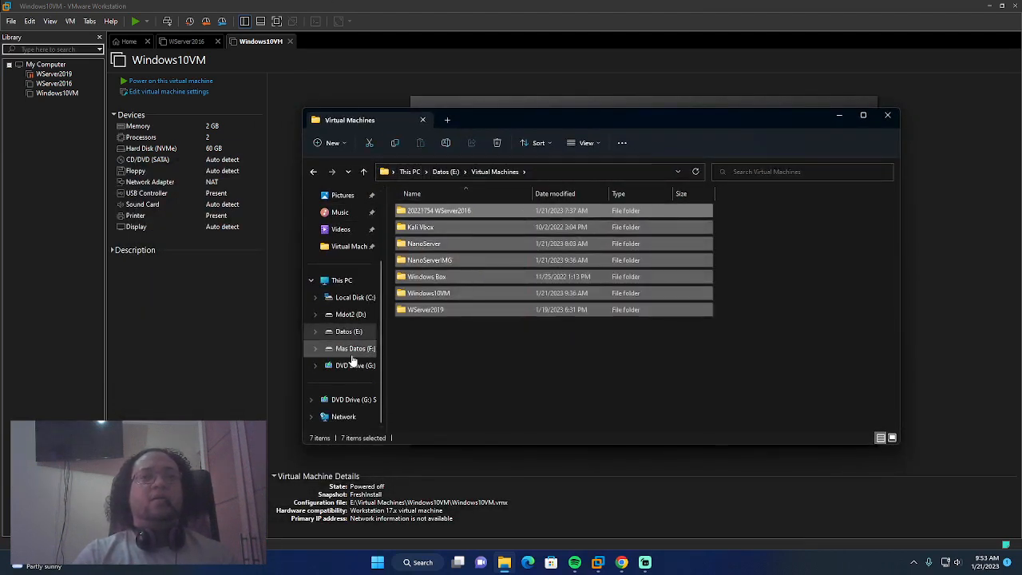
{"action": "left_click", "coordinate": [341, 280]}
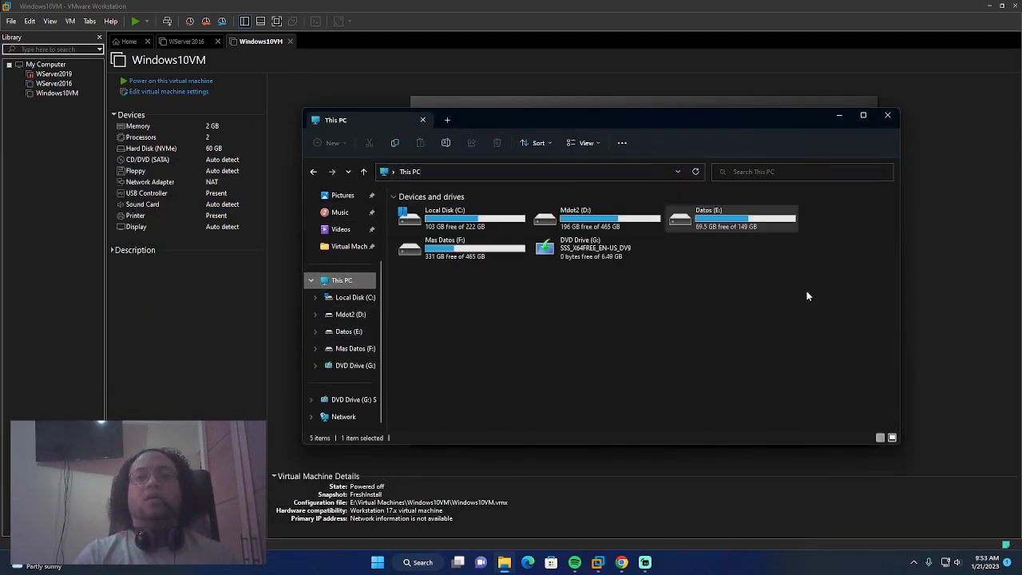
{"action": "double_click", "coordinate": [743, 226]}
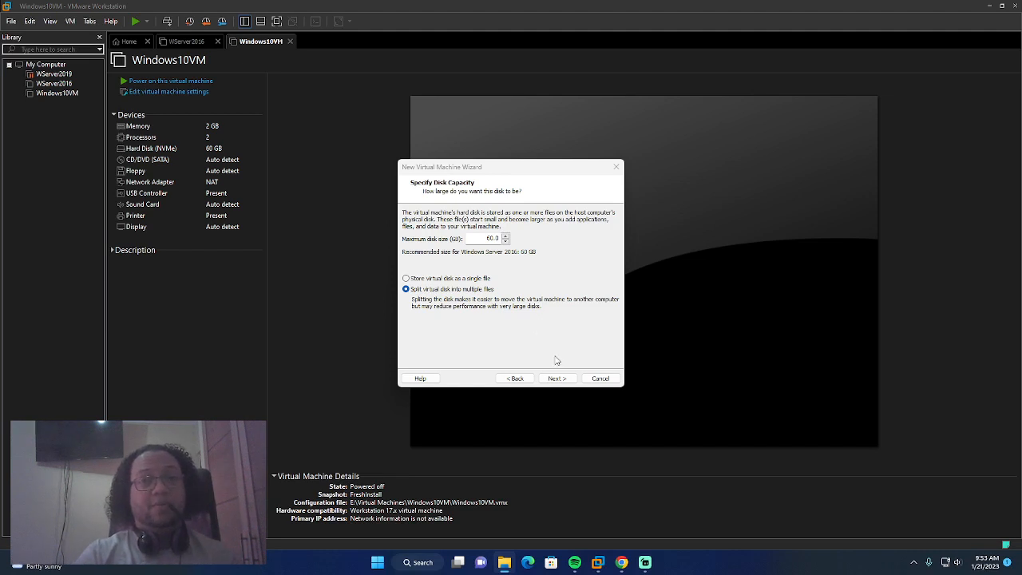
Step: Return to the New Virtual Machine Wizard and accept a 60 GB virtual disk split into multiple files
{"action": "left_click", "coordinate": [563, 381]}
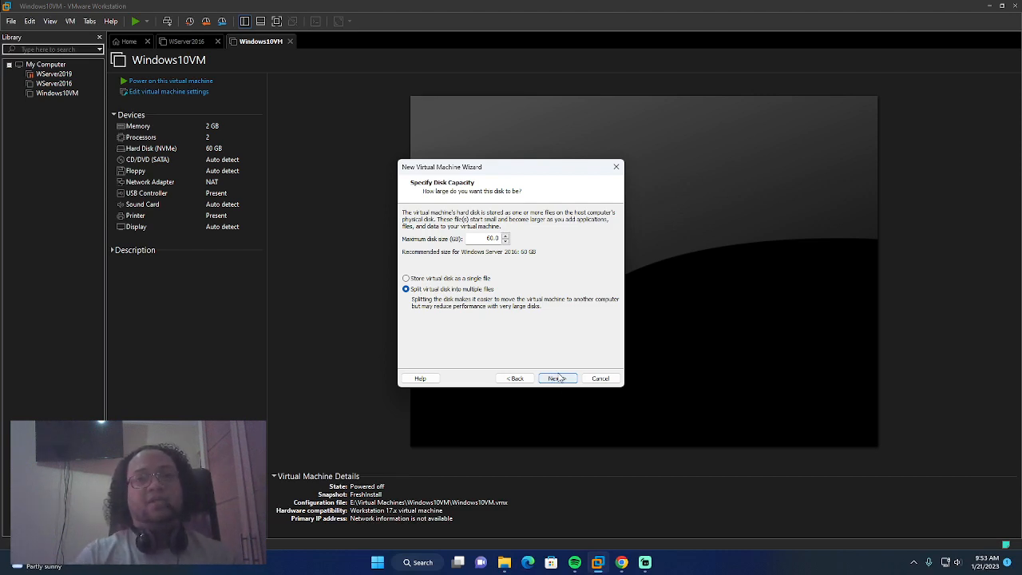
{"action": "left_click", "coordinate": [556, 379]}
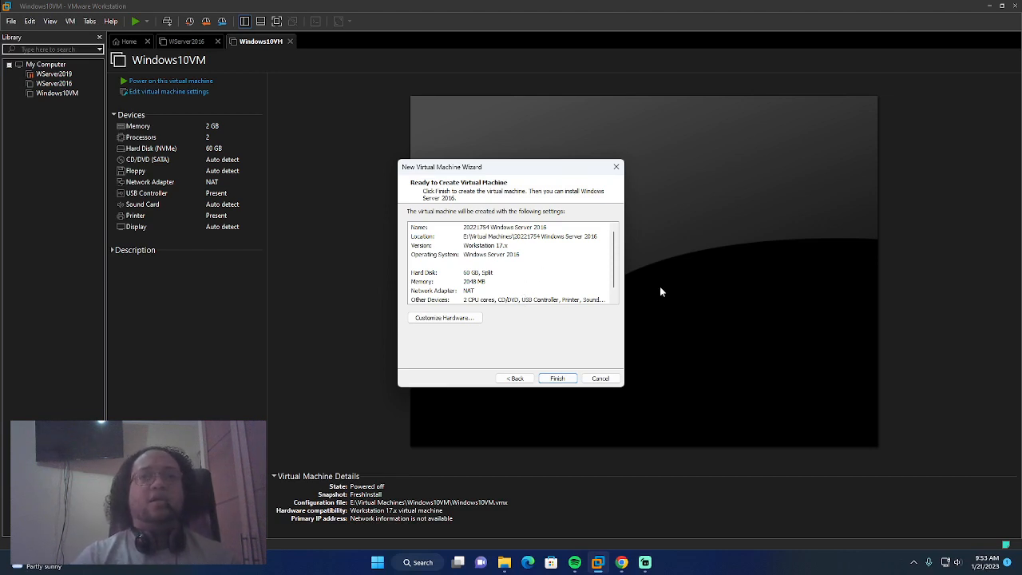
Step: Customize the new virtual machine's hardware by setting the number of processors to 1, and return to its memory settings
{"action": "left_click", "coordinate": [446, 321]}
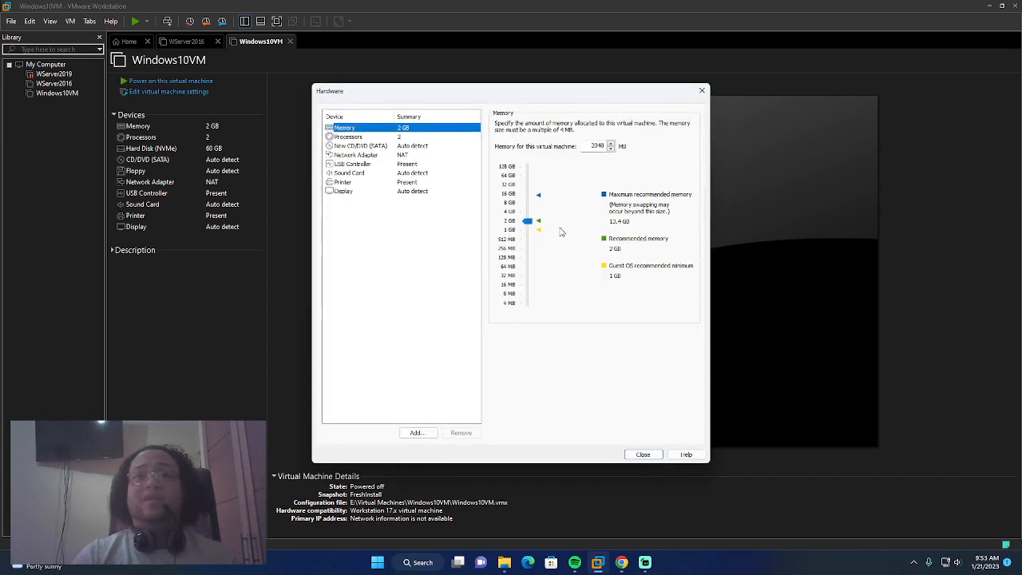
{"action": "left_click", "coordinate": [385, 138]}
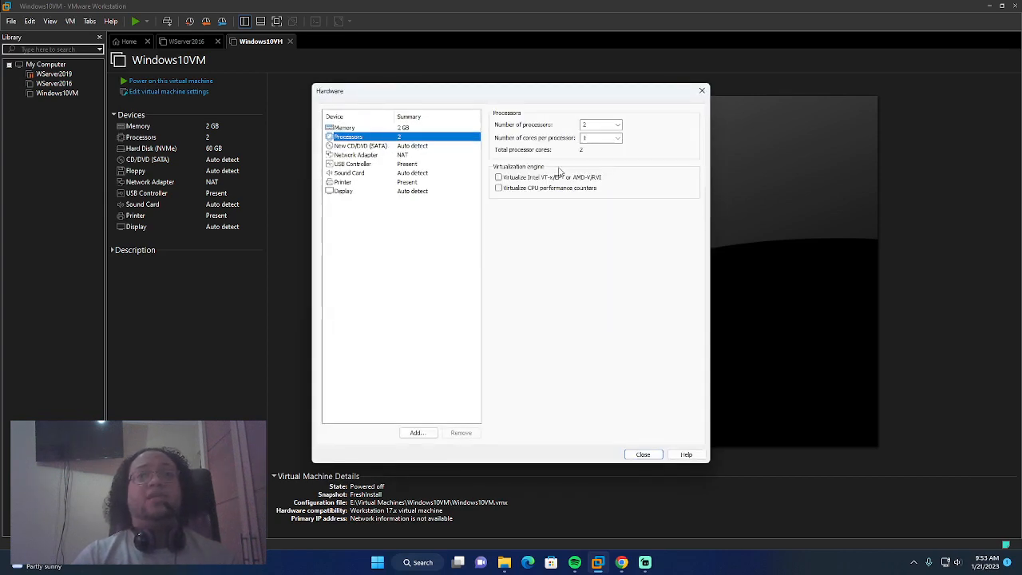
{"action": "left_click", "coordinate": [601, 125]}
{"action": "left_click", "coordinate": [592, 133]}
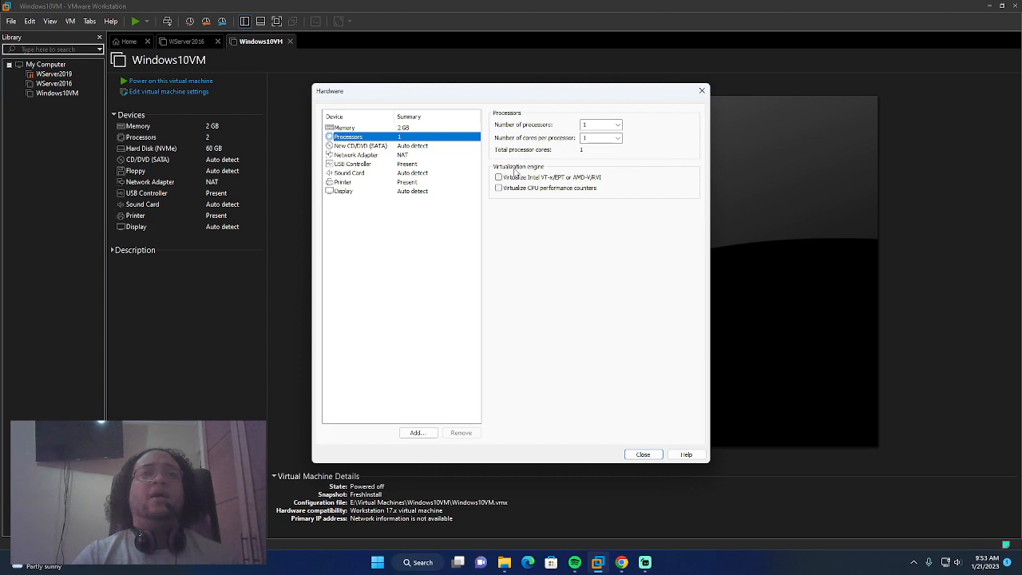
{"action": "left_click", "coordinate": [412, 128]}
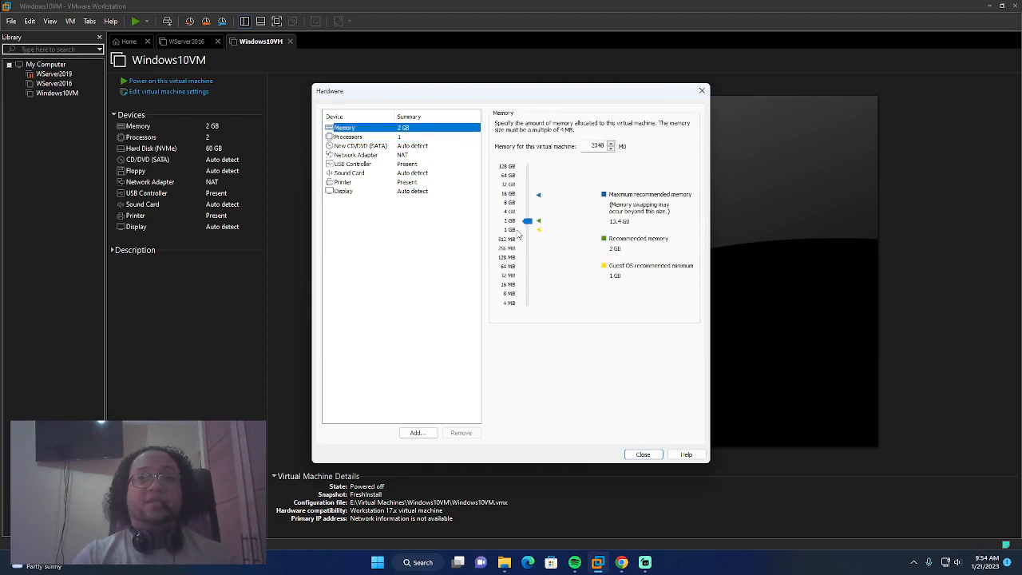
Step: Close the hardware customization, review the settings summary, and finish creating the Windows Server 2016 virtual machine
{"action": "left_click", "coordinate": [649, 457]}
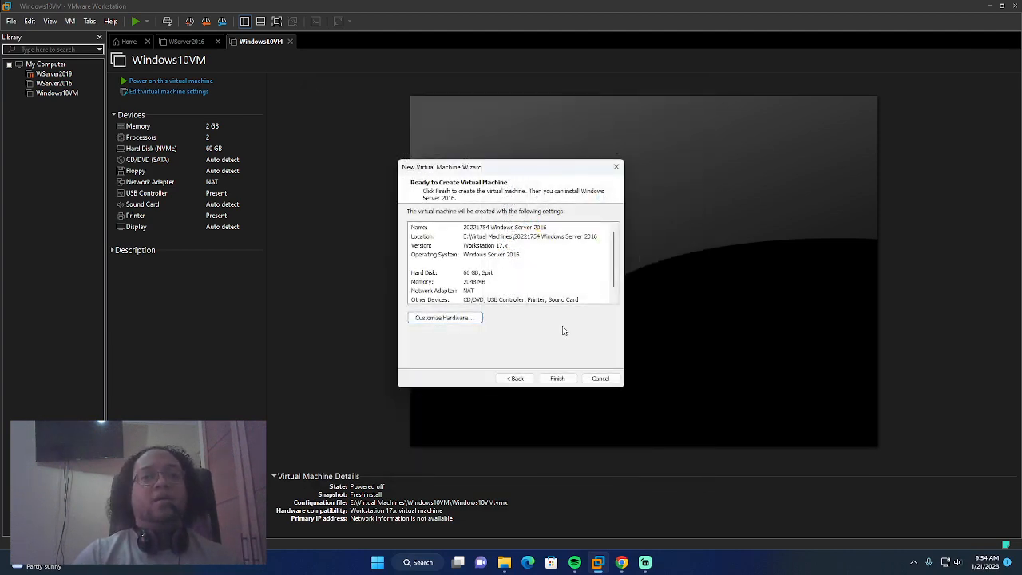
{"action": "scroll", "coordinate": [511, 268], "scroll_direction": "down", "scroll_amount": 1}
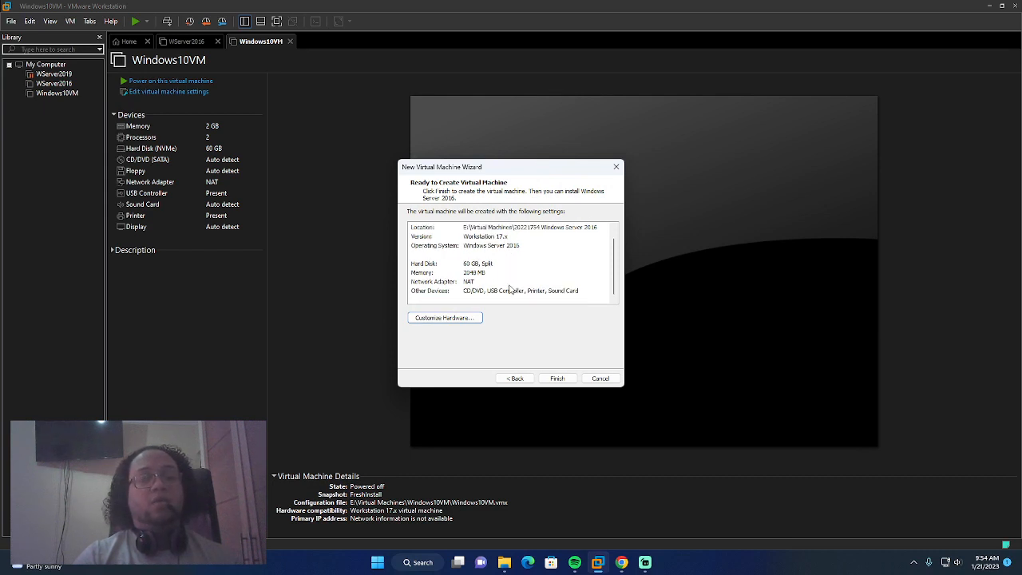
{"action": "left_click", "coordinate": [557, 379]}
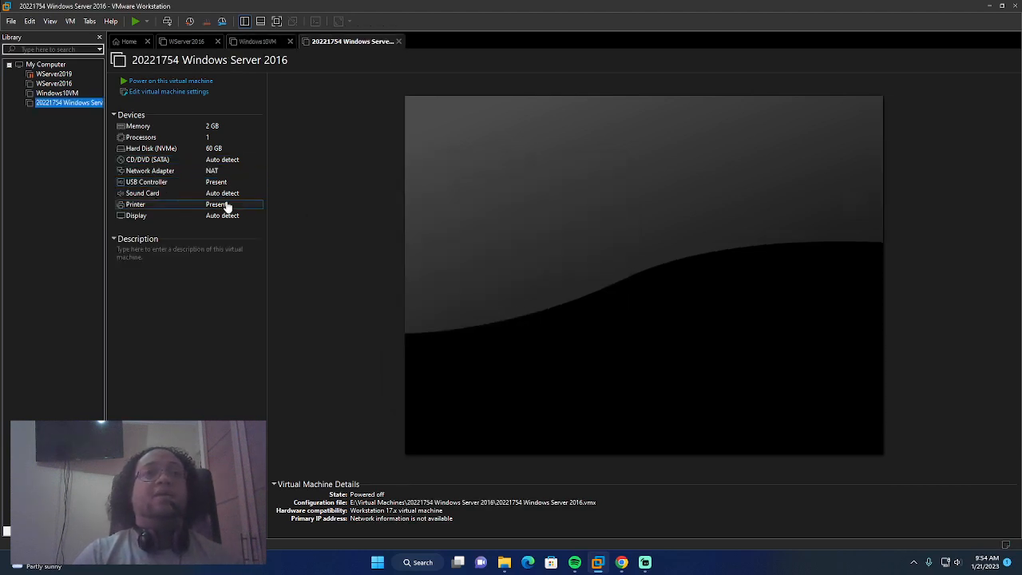
Step: Set the new virtual machine's CD/DVD drive to use the ISO image Windows_Server_2016_Datacenter_EVAL_en-us_14393_refresh.ISO
{"action": "left_click", "coordinate": [194, 163]}
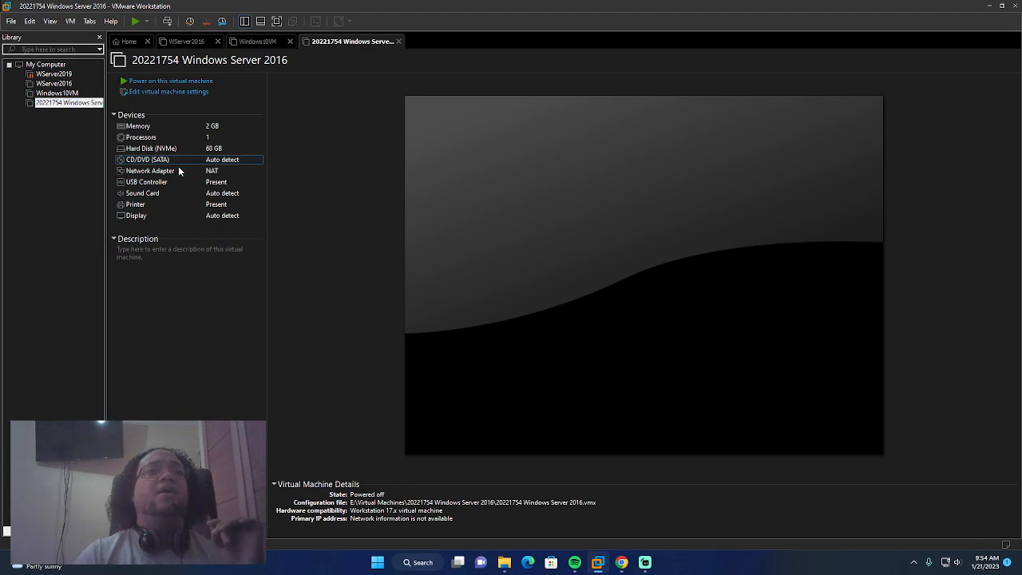
{"action": "double_click", "coordinate": [172, 162]}
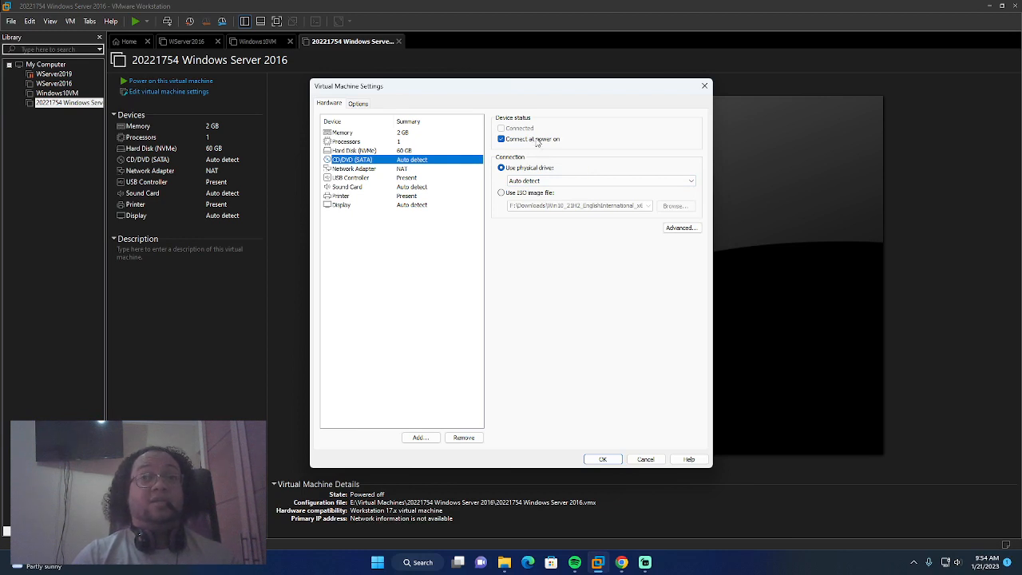
{"action": "left_click", "coordinate": [523, 193]}
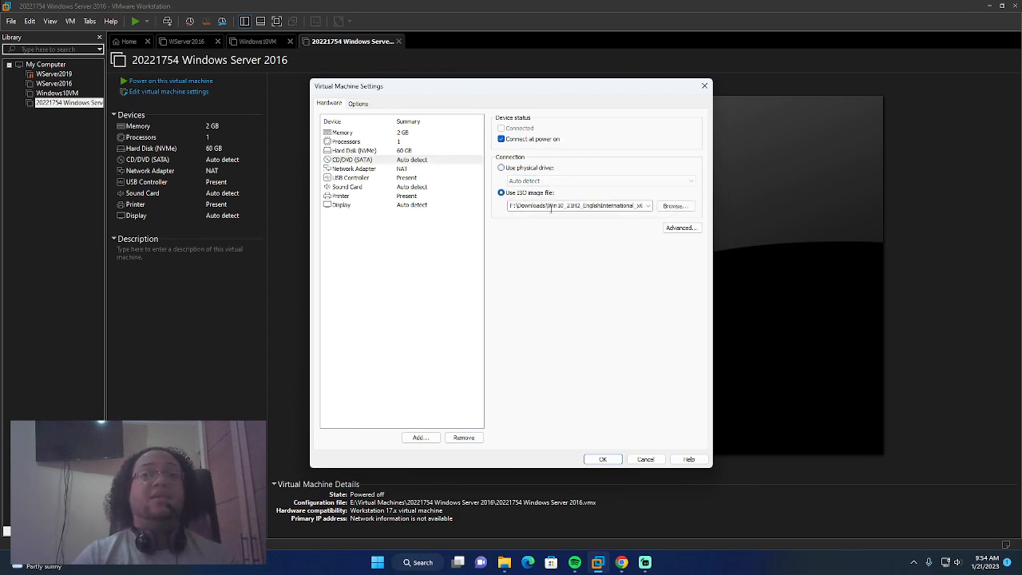
{"action": "left_click", "coordinate": [648, 206]}
{"action": "left_click", "coordinate": [647, 208]}
{"action": "left_click", "coordinate": [648, 206]}
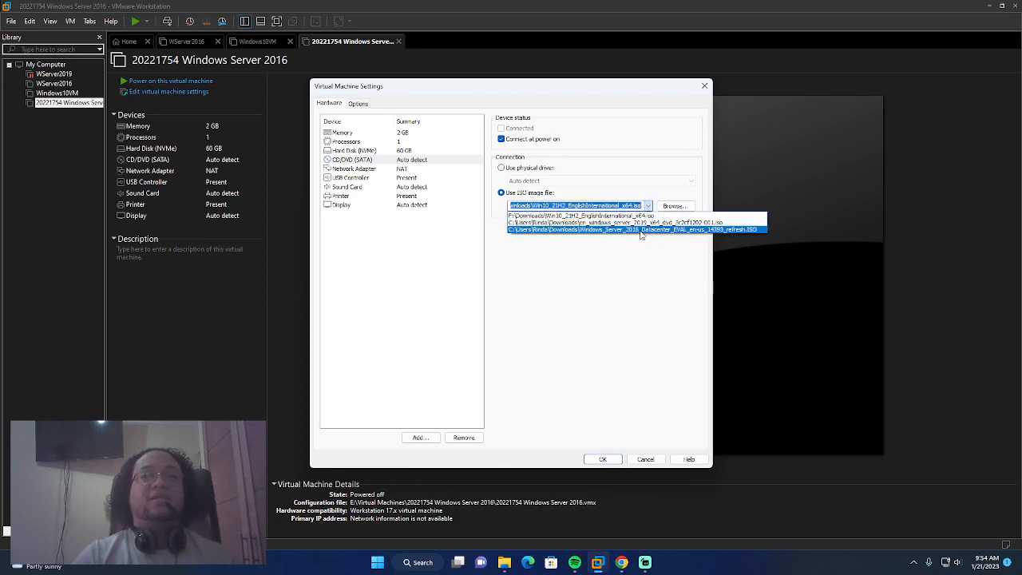
{"action": "left_click", "coordinate": [643, 230]}
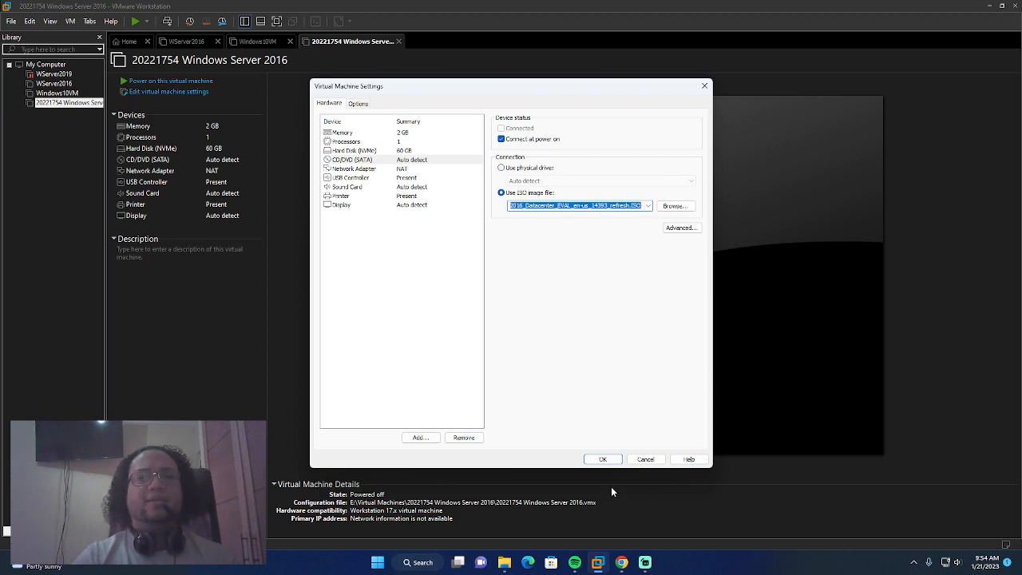
{"action": "left_click", "coordinate": [603, 460]}
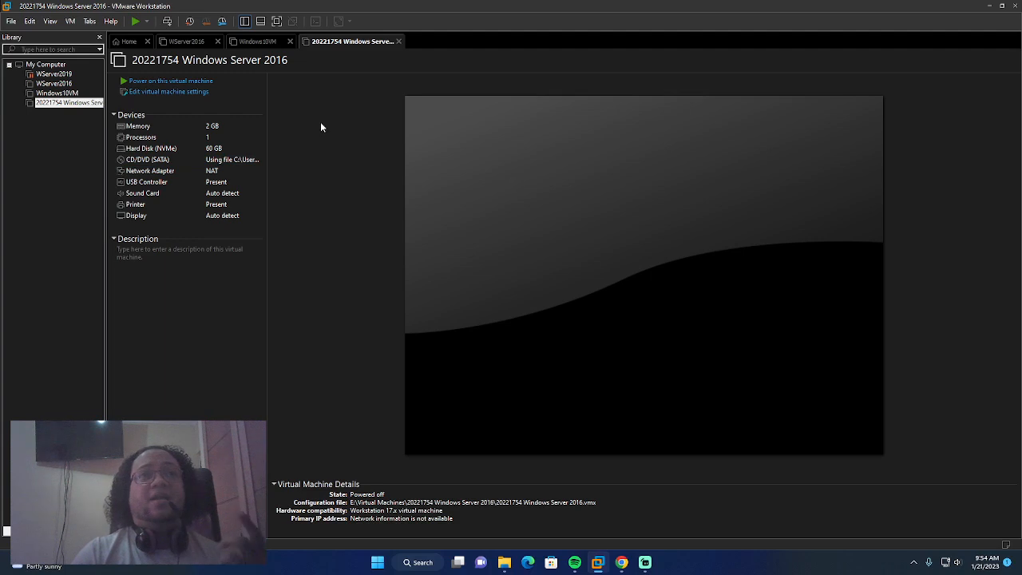
Step: Power on the virtual machine, restart the guest when the boot prompt is missed, and boot from the installation DVD
{"action": "left_click", "coordinate": [136, 23]}
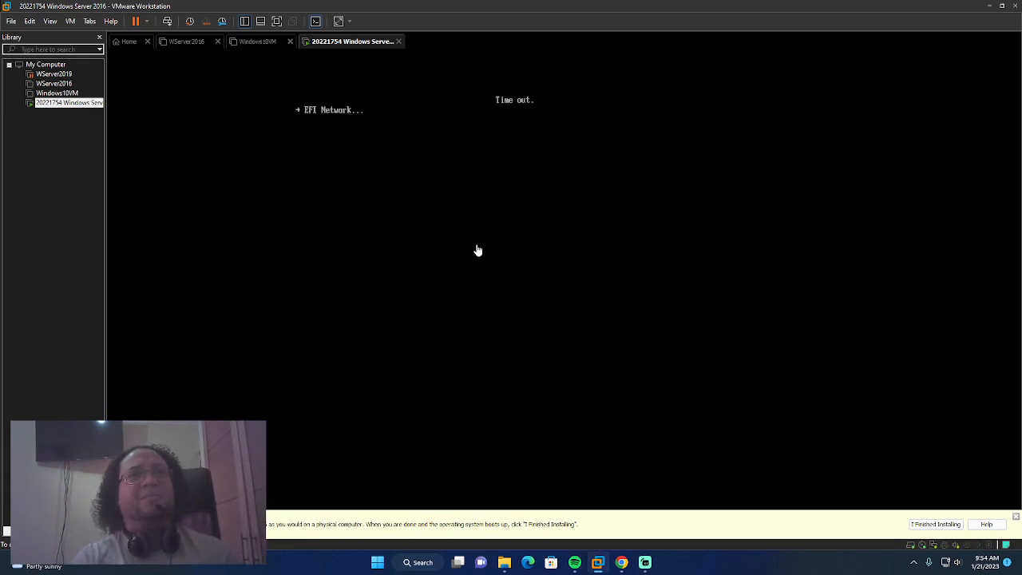
{"action": "left_click", "coordinate": [149, 20]}
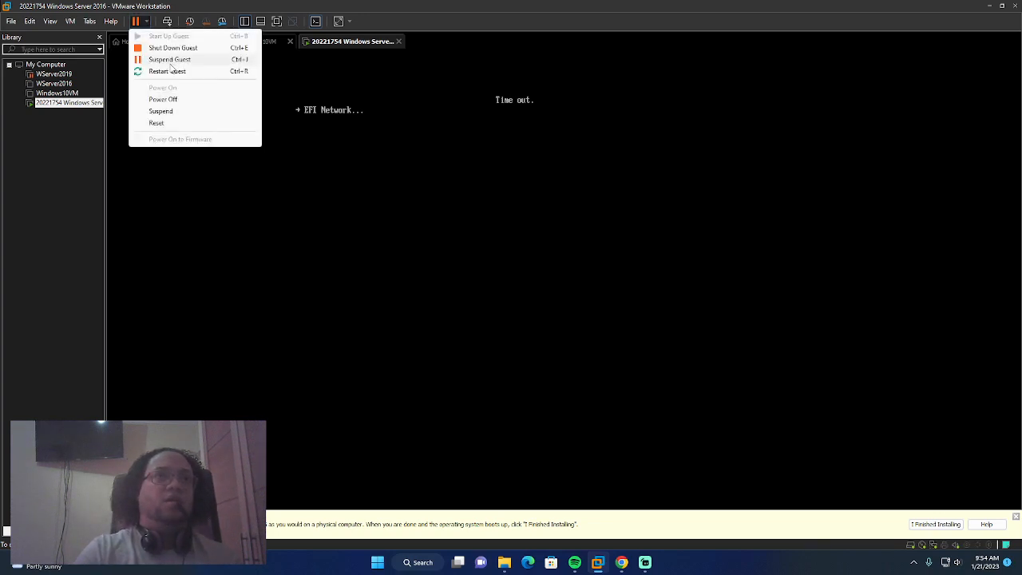
{"action": "left_click", "coordinate": [172, 72]}
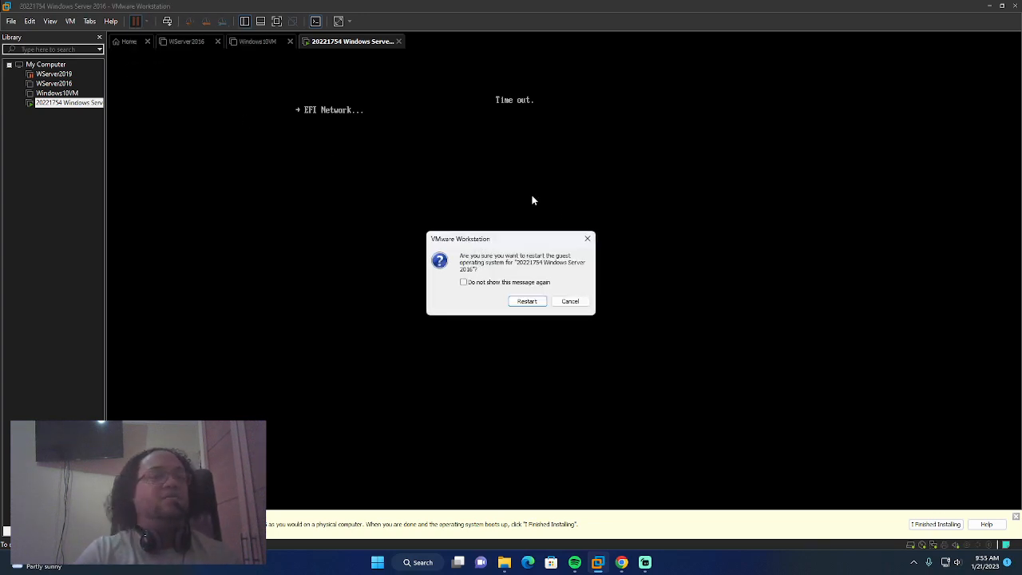
{"action": "left_click", "coordinate": [541, 298]}
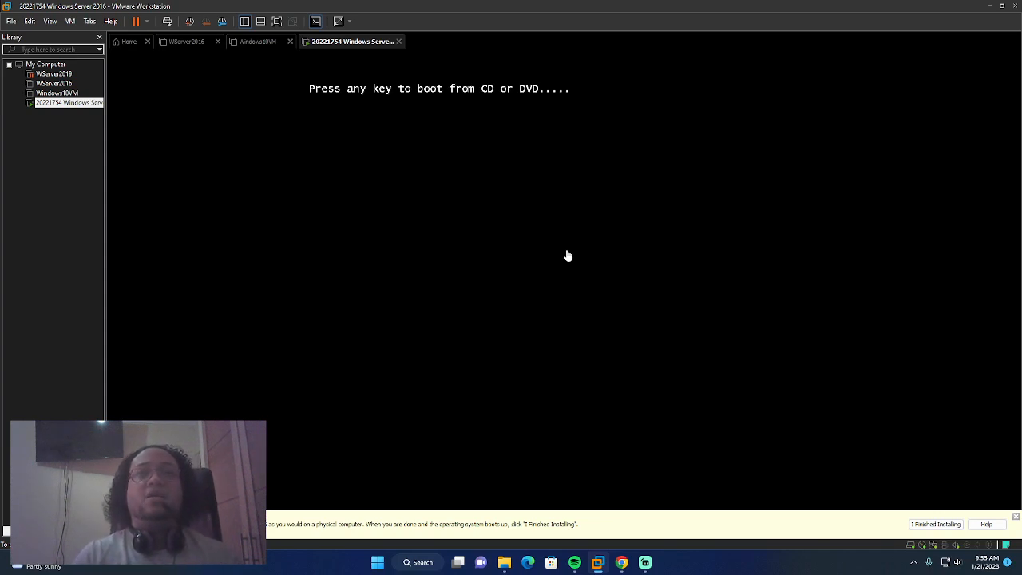
{"action": "left_click", "coordinate": [147, 22]}
{"action": "left_click", "coordinate": [192, 71]}
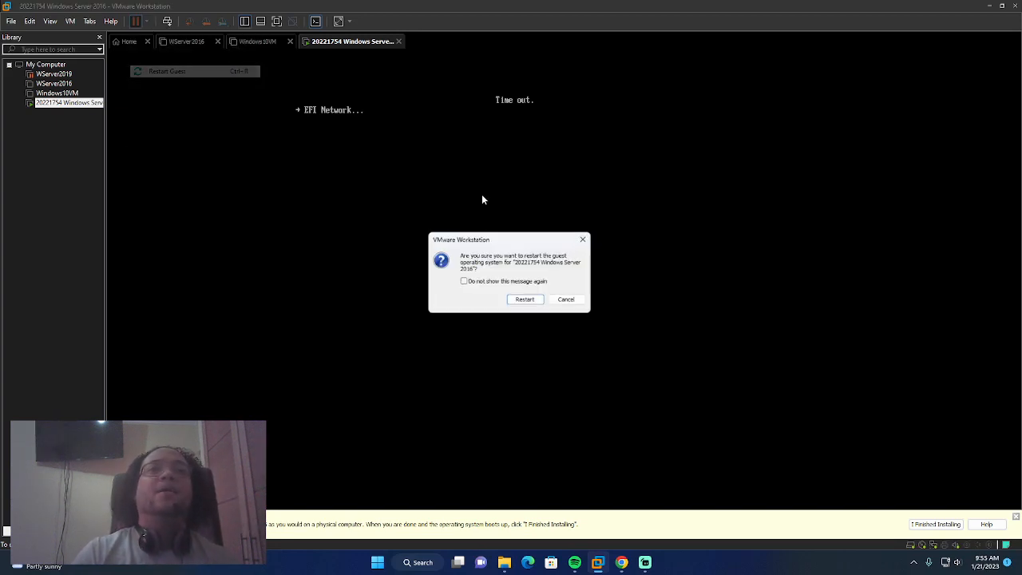
{"action": "left_click", "coordinate": [529, 304]}
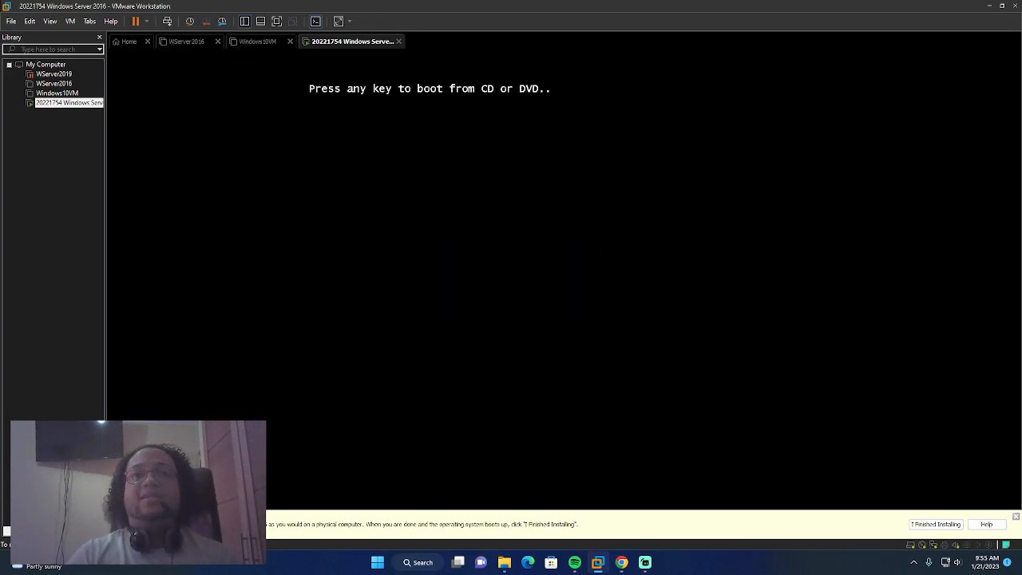
{"action": "key", "text": "Return"}
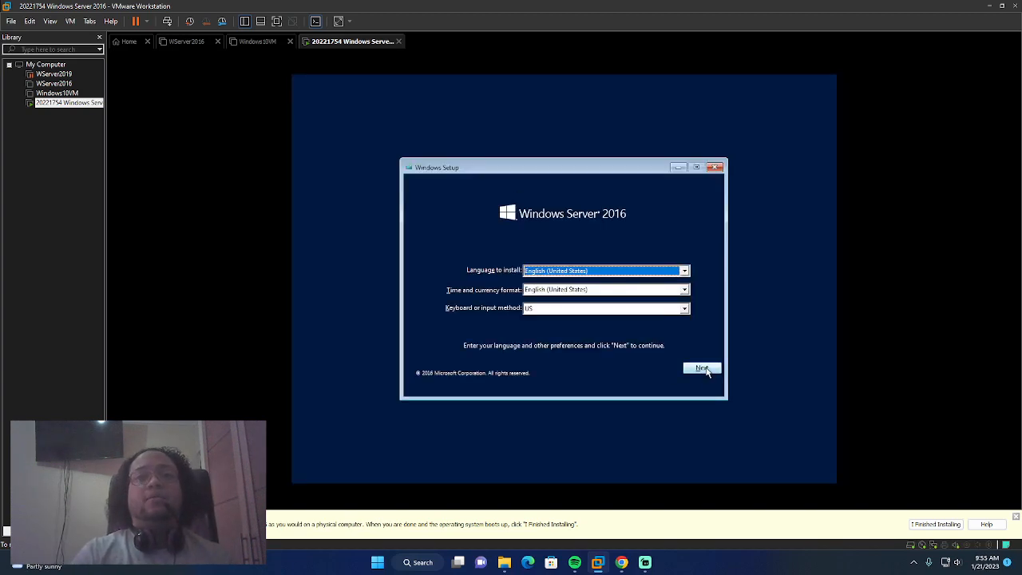
Step: Start the installation with the default English (United States) language settings and choose Windows Server 2016 Datacenter Evaluation (Desktop Experience)
{"action": "left_click", "coordinate": [703, 369]}
{"action": "left_click", "coordinate": [584, 285]}
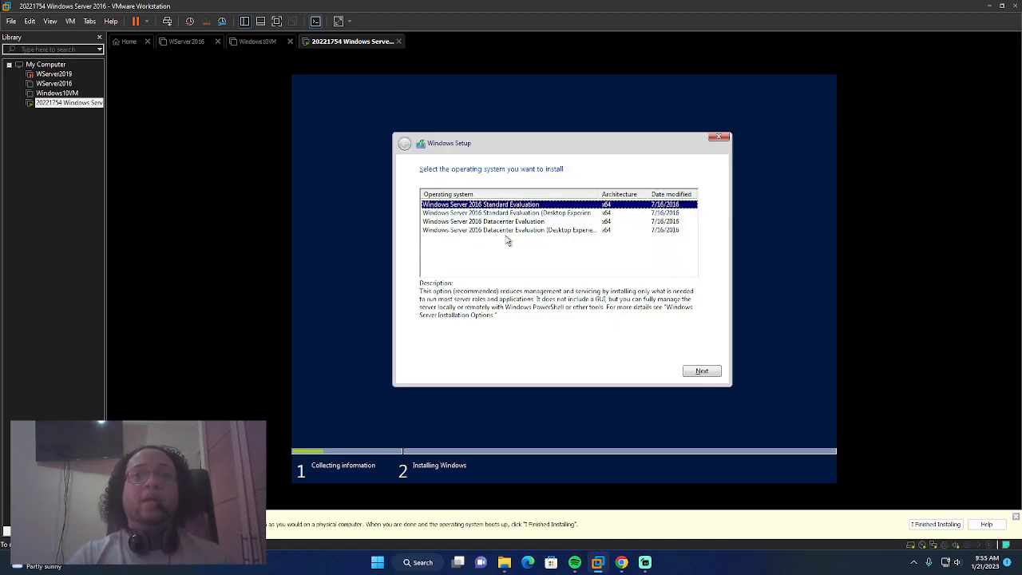
{"action": "left_click", "coordinate": [510, 231]}
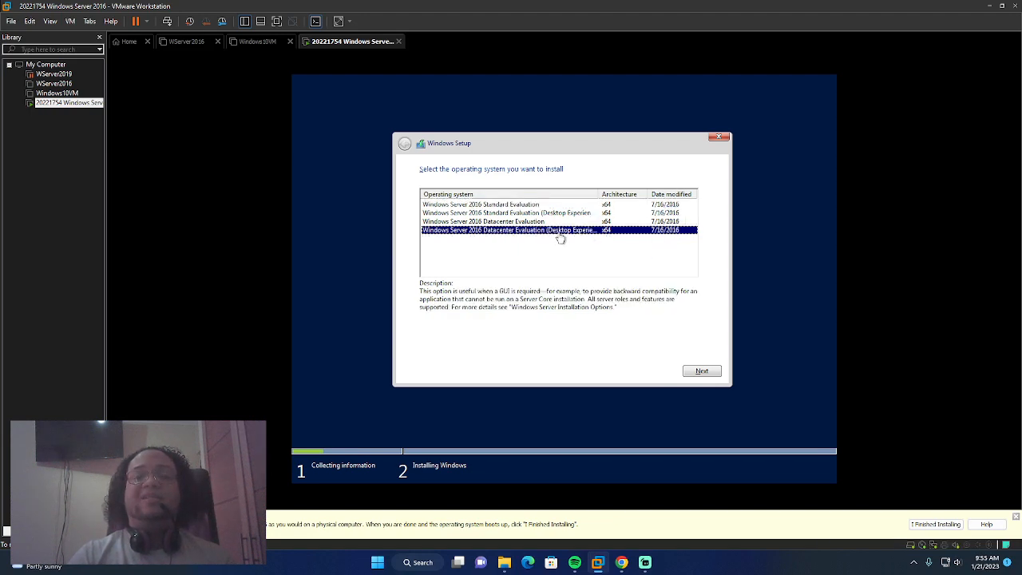
{"action": "left_click", "coordinate": [703, 370]}
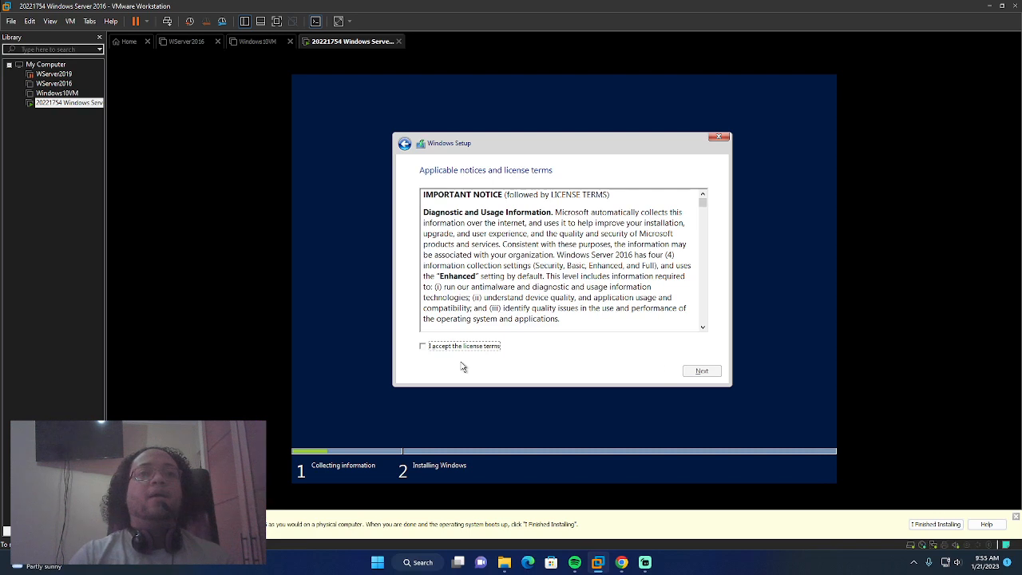
Step: Accept the license terms and start a custom installation of Windows on the Drive 0 unallocated space
{"action": "left_click", "coordinate": [424, 346]}
{"action": "left_click", "coordinate": [701, 371]}
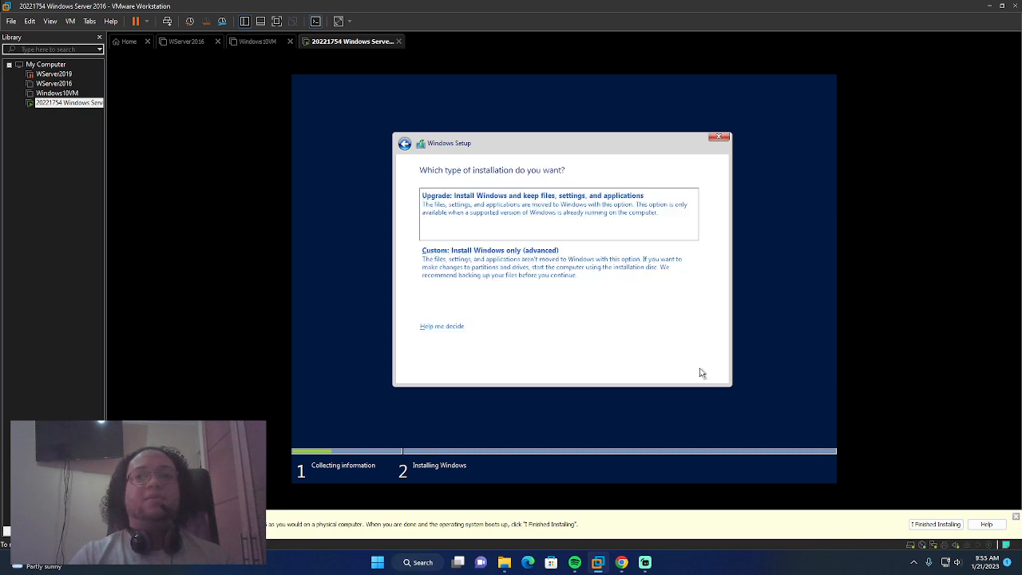
{"action": "left_click", "coordinate": [551, 268]}
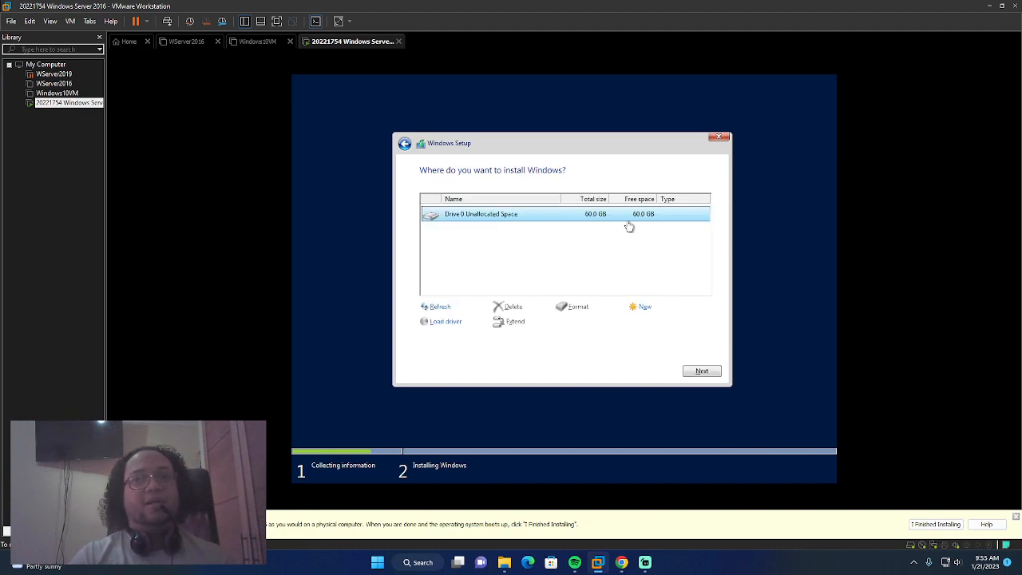
{"action": "left_click", "coordinate": [702, 374]}
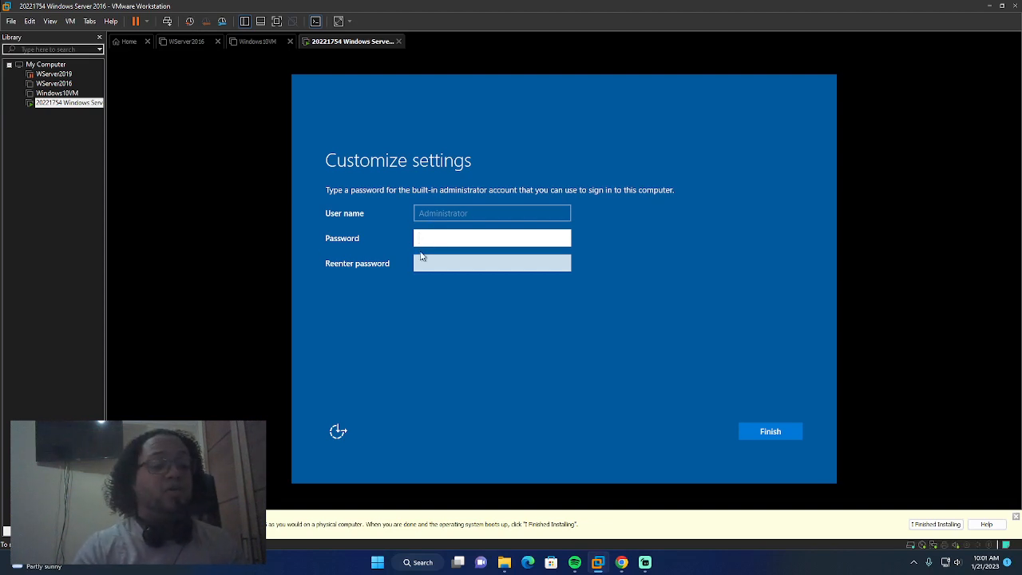
Step: Try to set the built-in Administrator account password, entering it in both password fields and revealing the second entry to check it
{"action": "type", "text": "•••••"}
{"action": "key", "text": "Tab"}
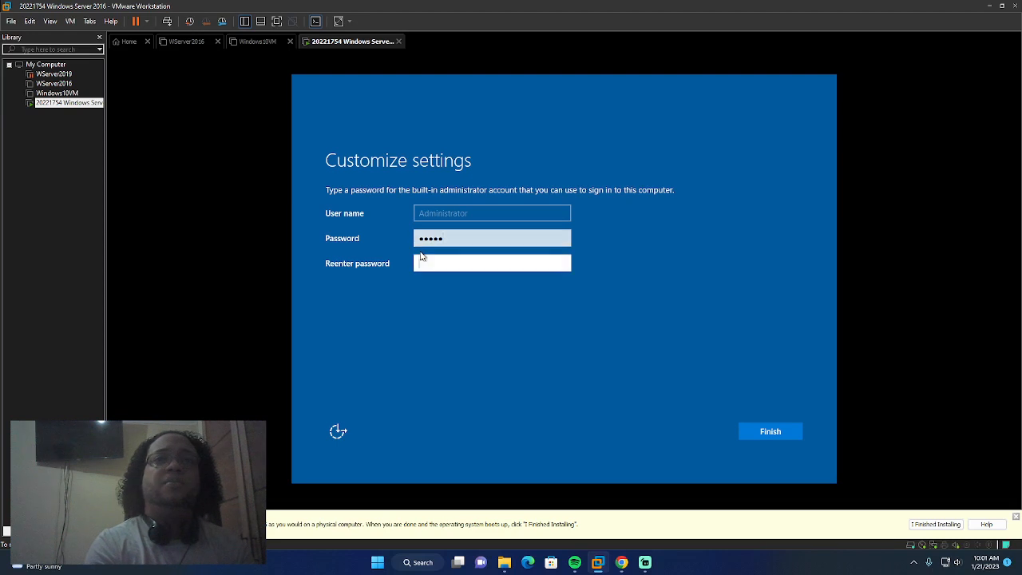
{"action": "type", "text": "•••••"}
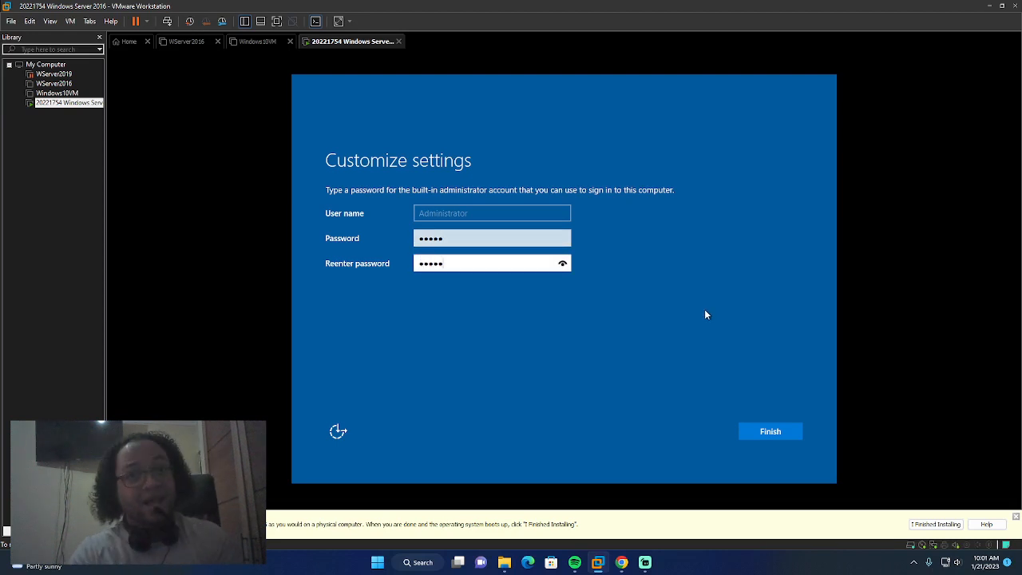
{"action": "left_click", "coordinate": [563, 265]}
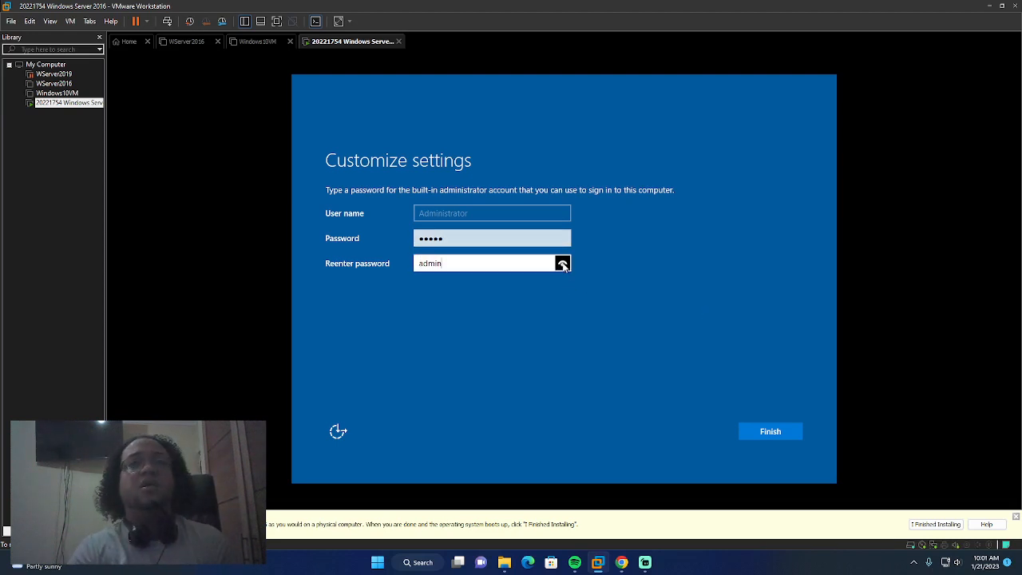
{"action": "left_click", "coordinate": [773, 432]}
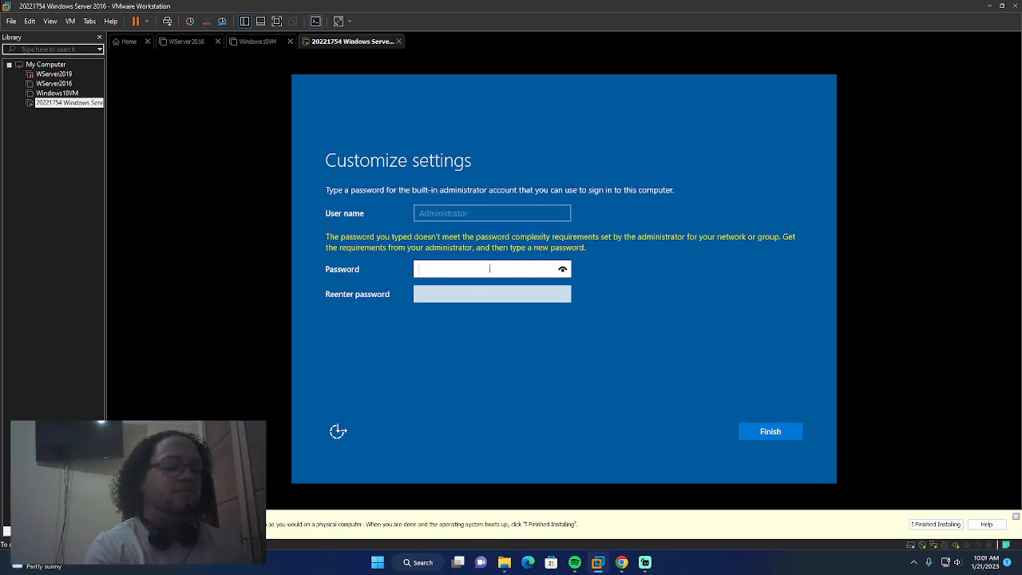
Step: Clear the mistyped Administrator password and try a longer one, entered in both password fields
{"action": "type", "text": "••••"}
{"action": "key", "text": "Tab"}
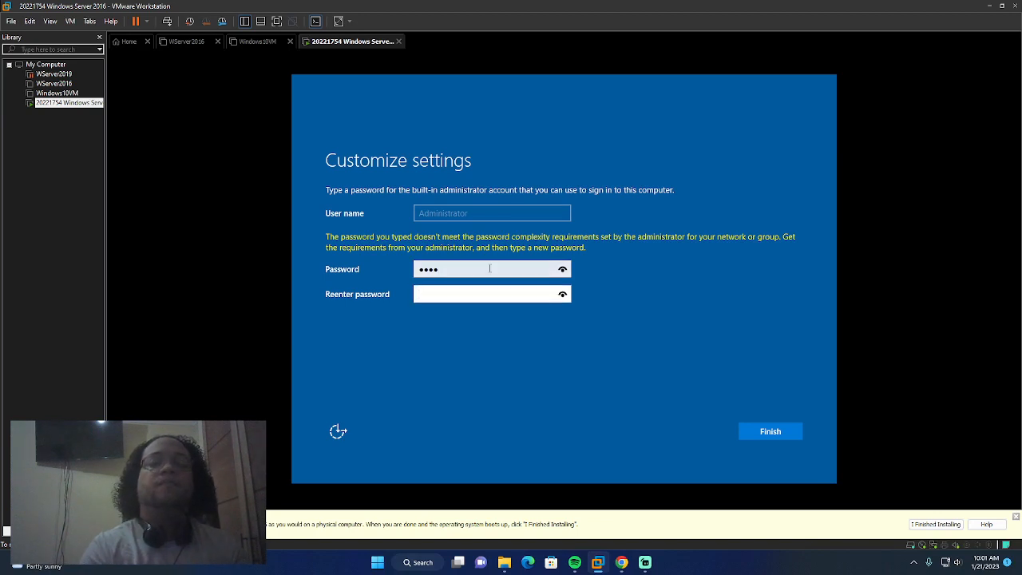
{"action": "left_click", "coordinate": [495, 269]}
{"action": "key", "text": "BackSpace"}
{"action": "key", "text": "BackSpace"}
{"action": "key", "text": "BackSpace"}
{"action": "key", "text": "BackSpace"}
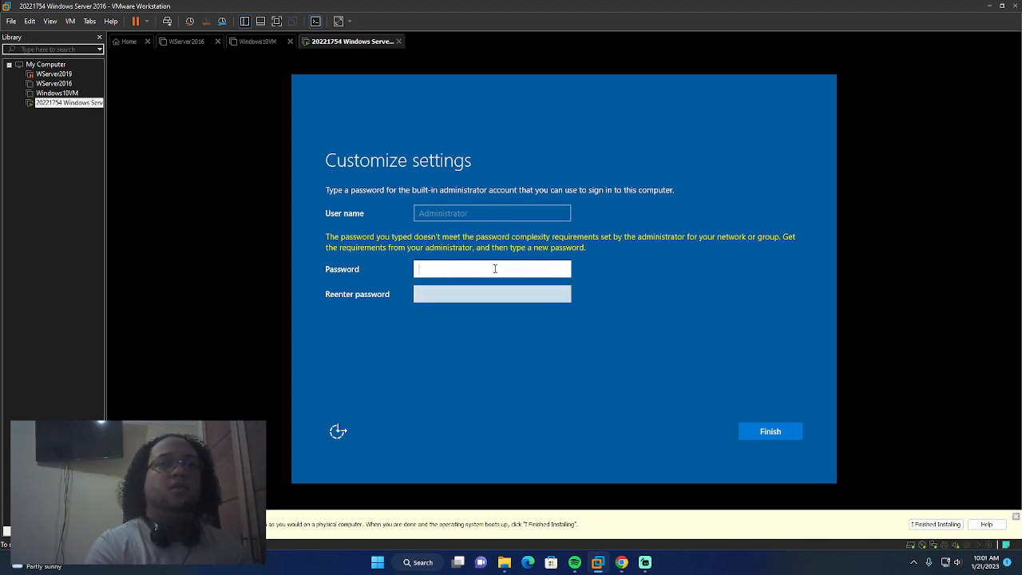
{"action": "type", "text": "••••••••••"}
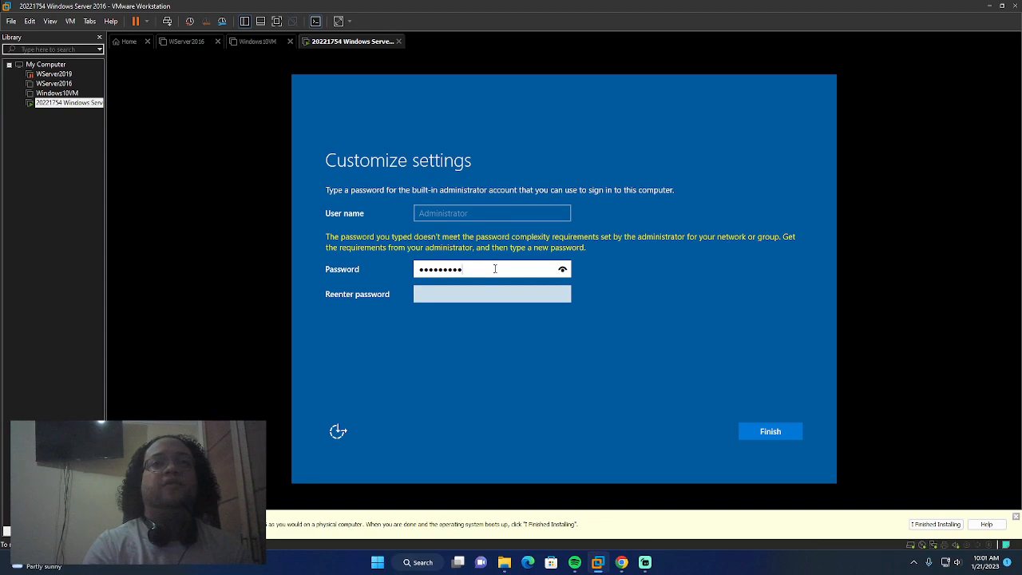
{"action": "key", "text": "Tab"}
{"action": "type", "text": "•••••••••"}
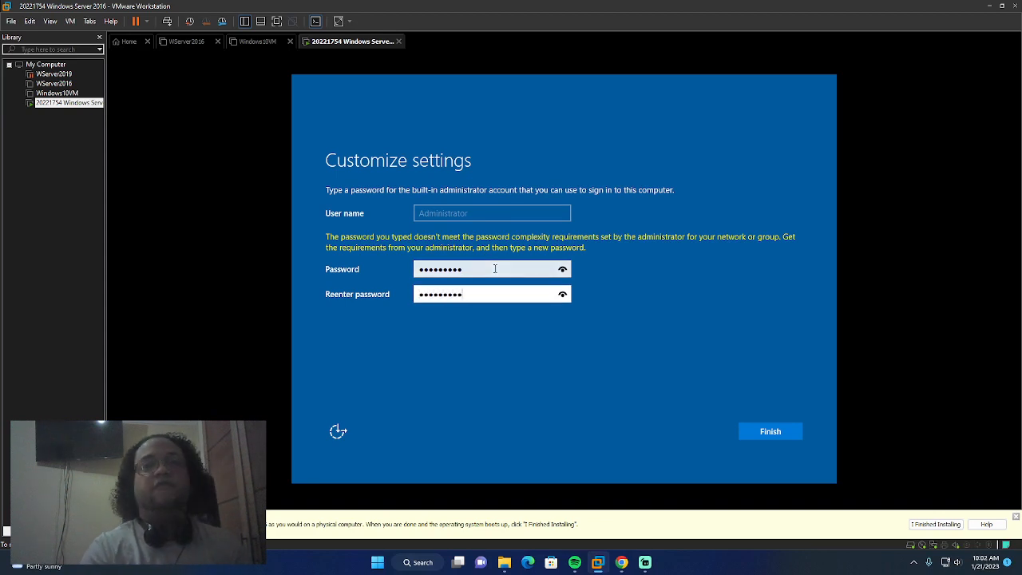
{"action": "key", "text": "Return"}
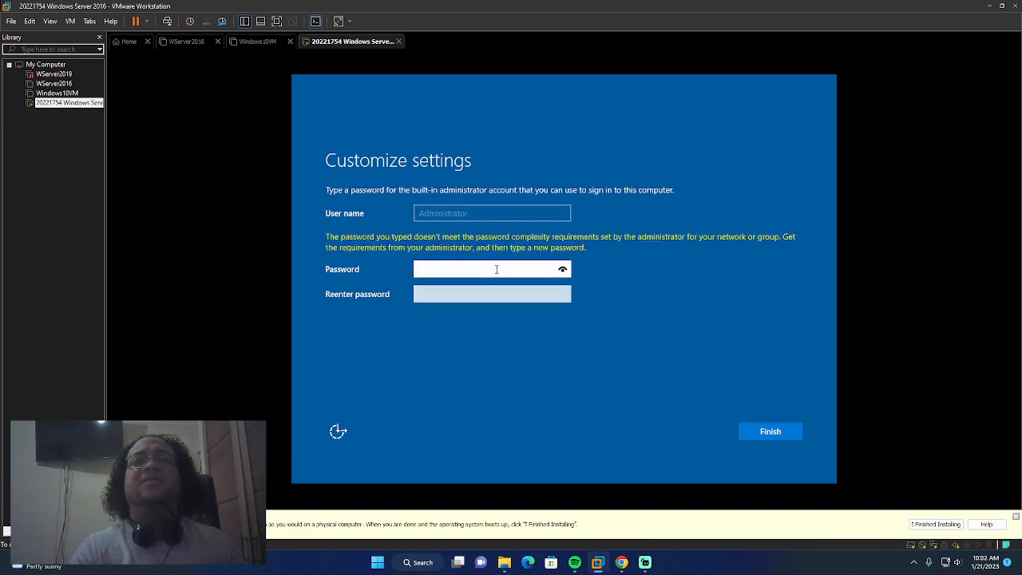
Step: Enter and re-enter a new Administrator account password, reveal the second entry to check it, and finish the setup
{"action": "type", "text": "••••••••••"}
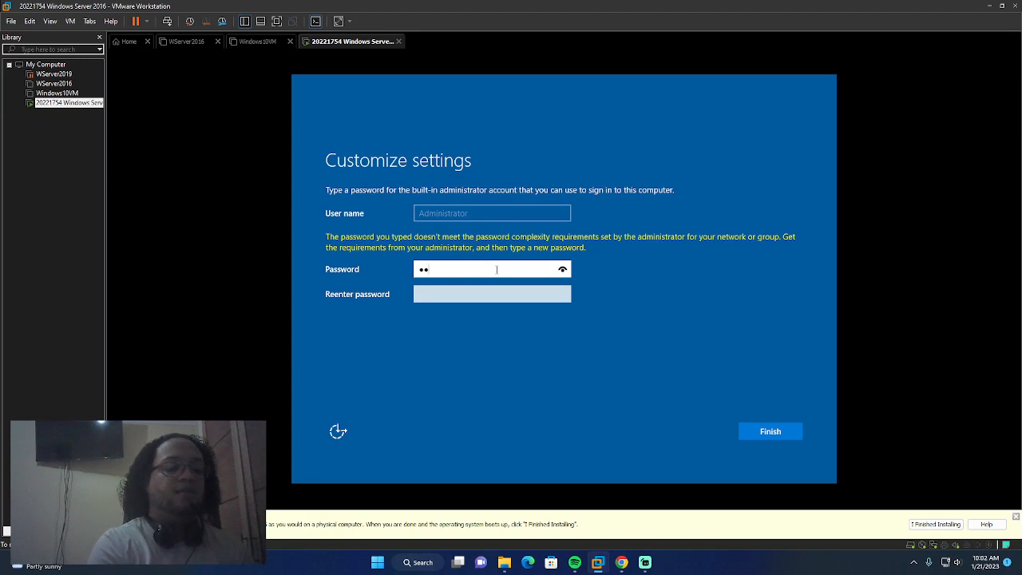
{"action": "key", "text": "Tab"}
{"action": "type", "text": "••••••••••"}
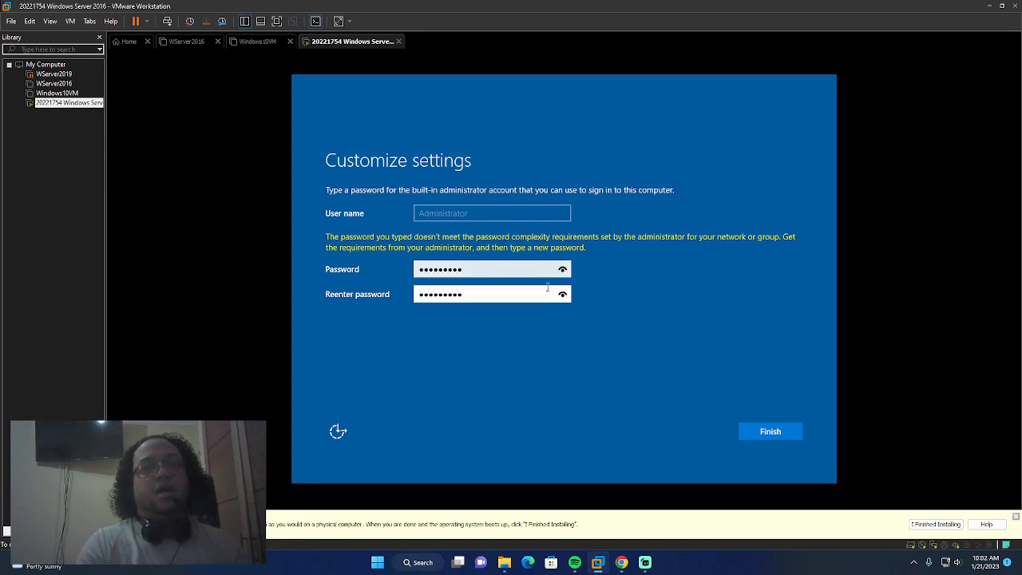
{"action": "left_click", "coordinate": [562, 295]}
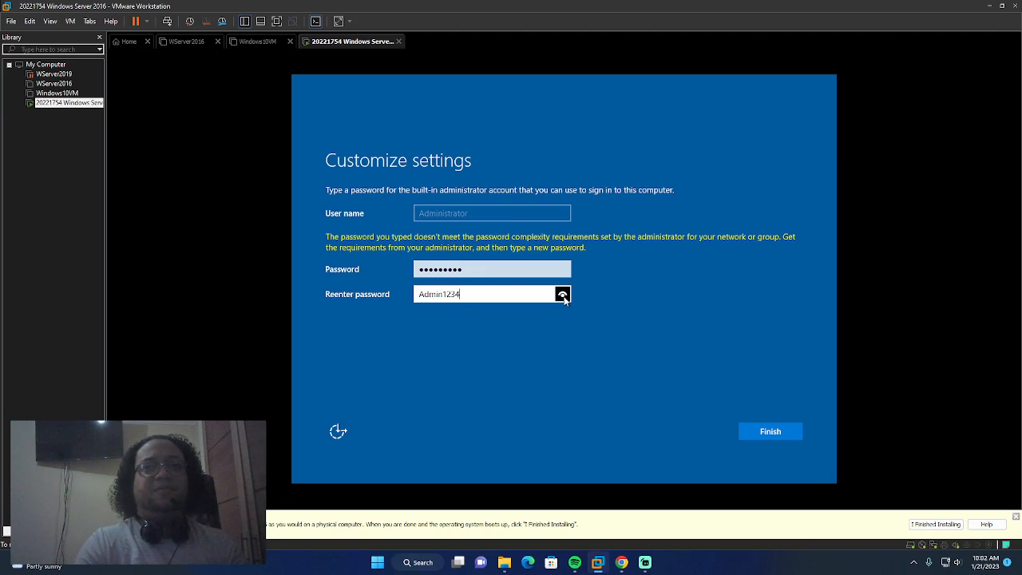
{"action": "left_click", "coordinate": [771, 432]}
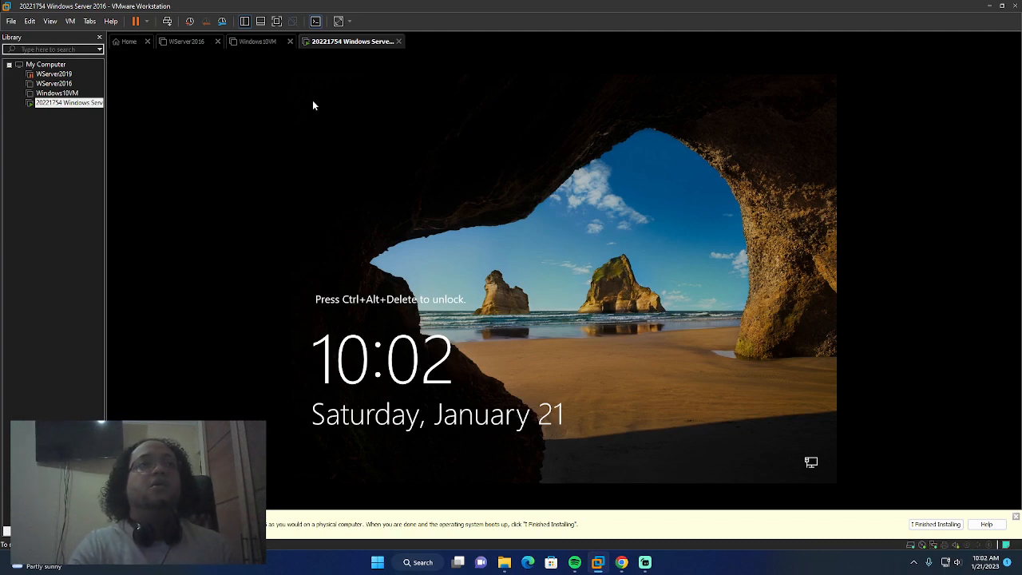
Step: Unlock the virtual machine and sign in to the Administrator account with its password
{"action": "left_click", "coordinate": [168, 25]}
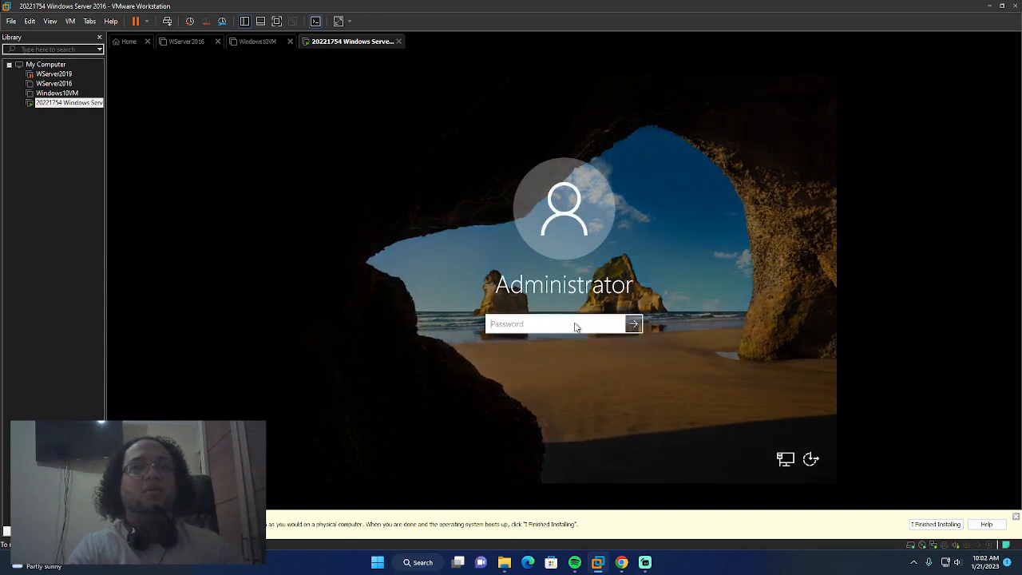
{"action": "type", "text": "**********"}
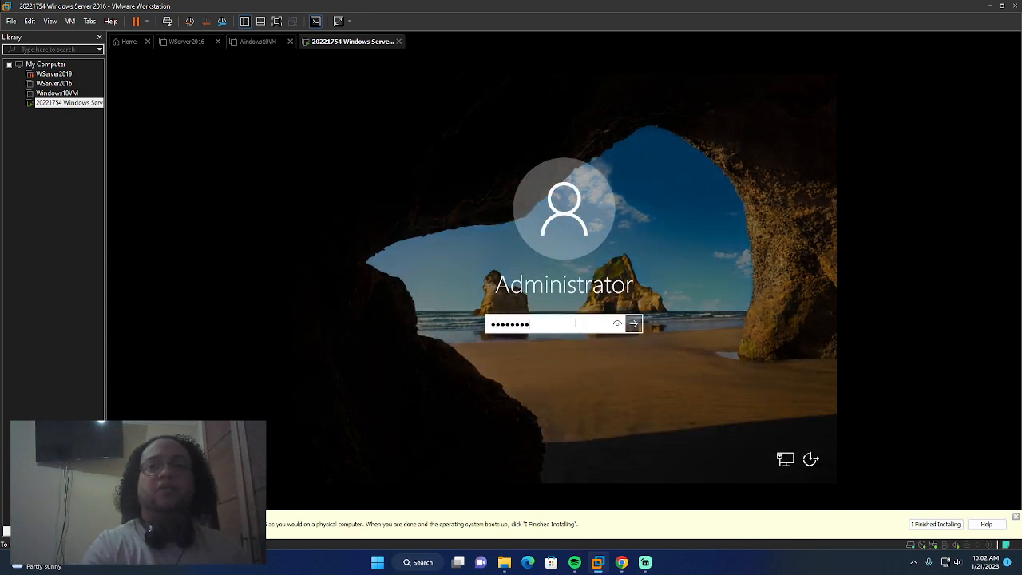
{"action": "key", "text": "Return"}
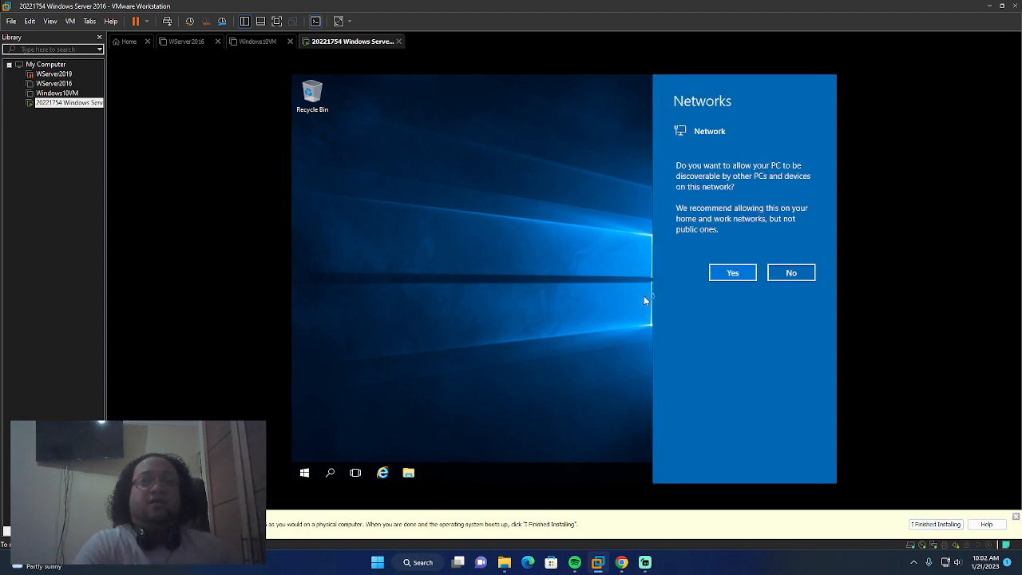
Step: Mark the guest operating system installation as finished and allow the server to be discoverable on the network
{"action": "left_click", "coordinate": [945, 527]}
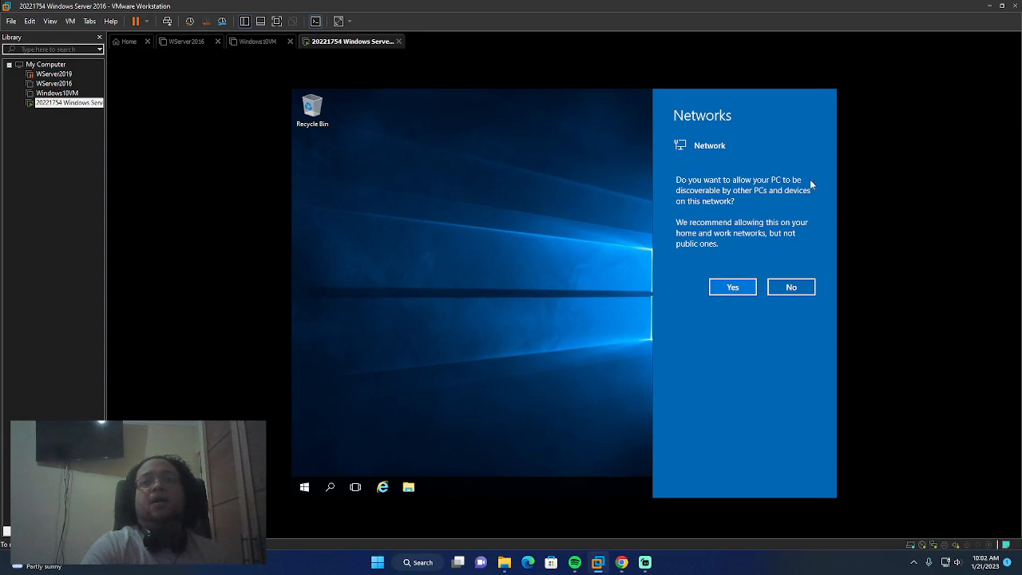
{"action": "left_click", "coordinate": [732, 287]}
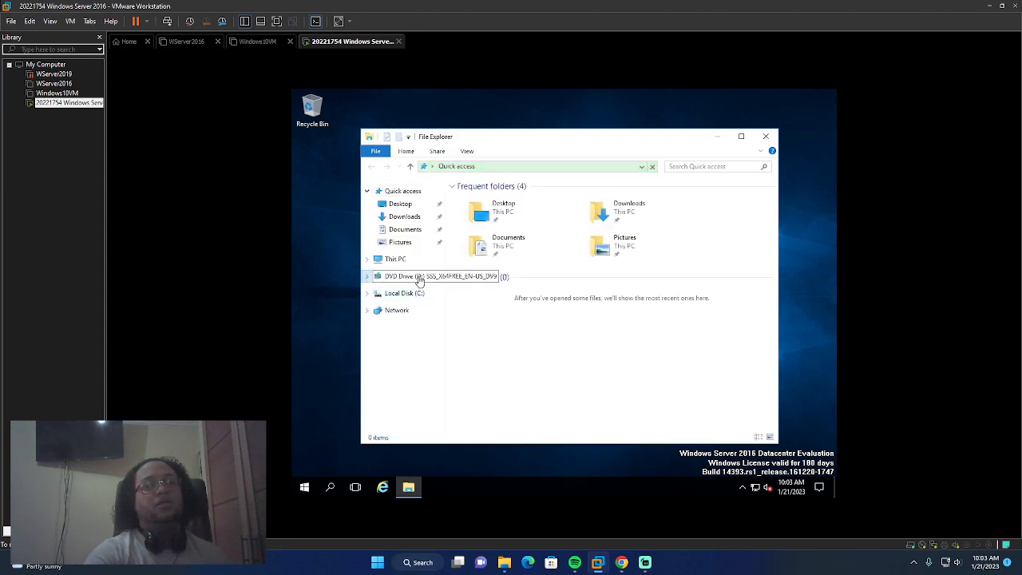
Step: Check the DVD drive's contents, close File Explorer, and start the VMware Tools installation for the running Windows Server 2016 virtual machine
{"action": "left_click", "coordinate": [418, 277]}
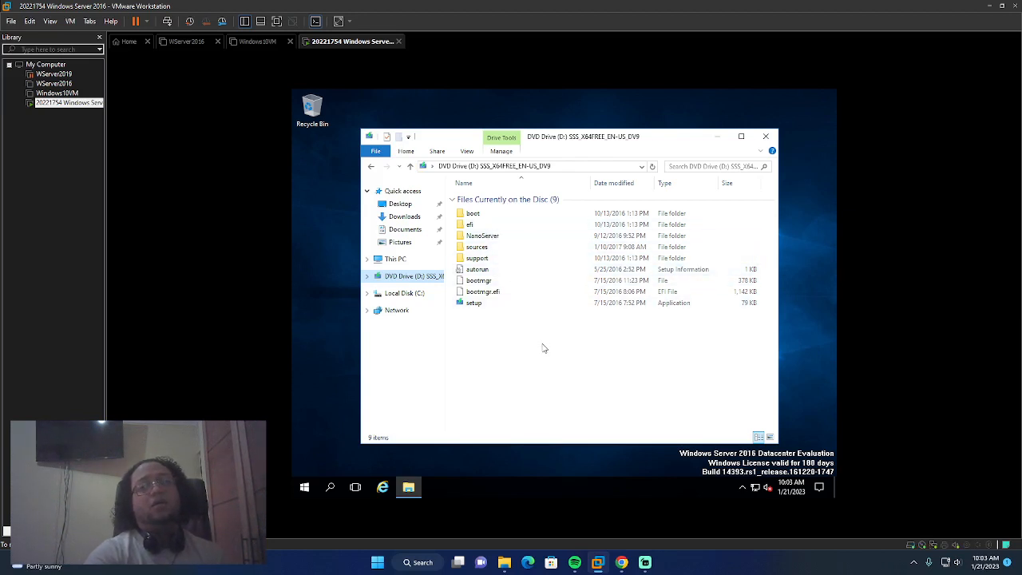
{"action": "left_click", "coordinate": [764, 140]}
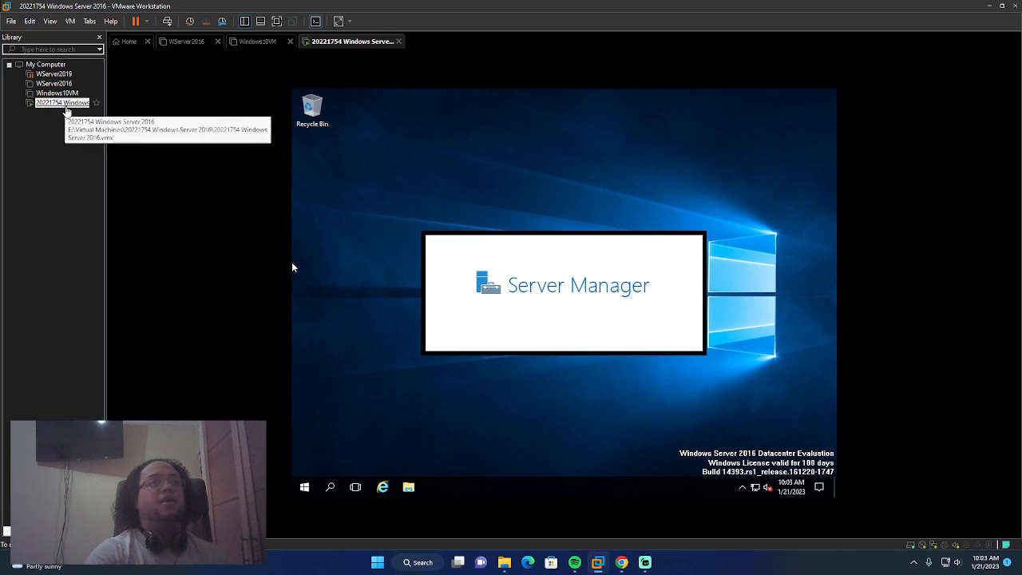
{"action": "right_click", "coordinate": [66, 105]}
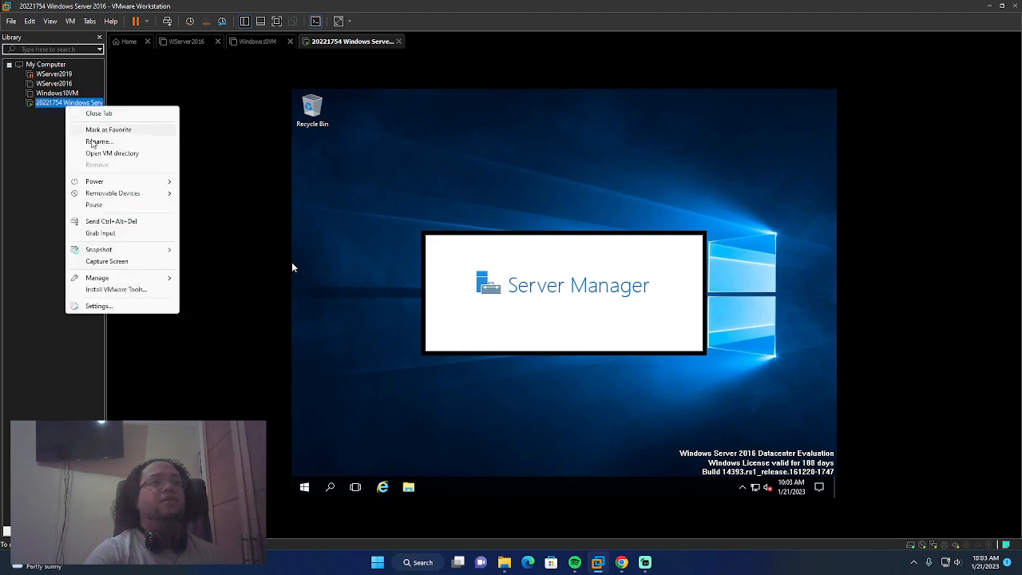
{"action": "left_click", "coordinate": [144, 289]}
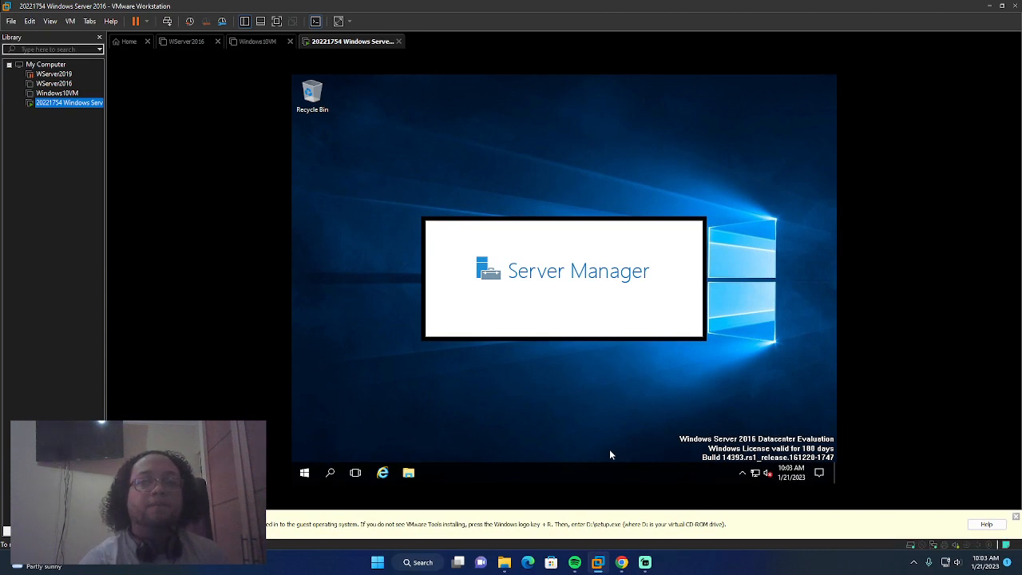
Step: Run the setup application from the VMware Tools DVD drive in the guest and minimize the File Explorer window
{"action": "left_click", "coordinate": [409, 474]}
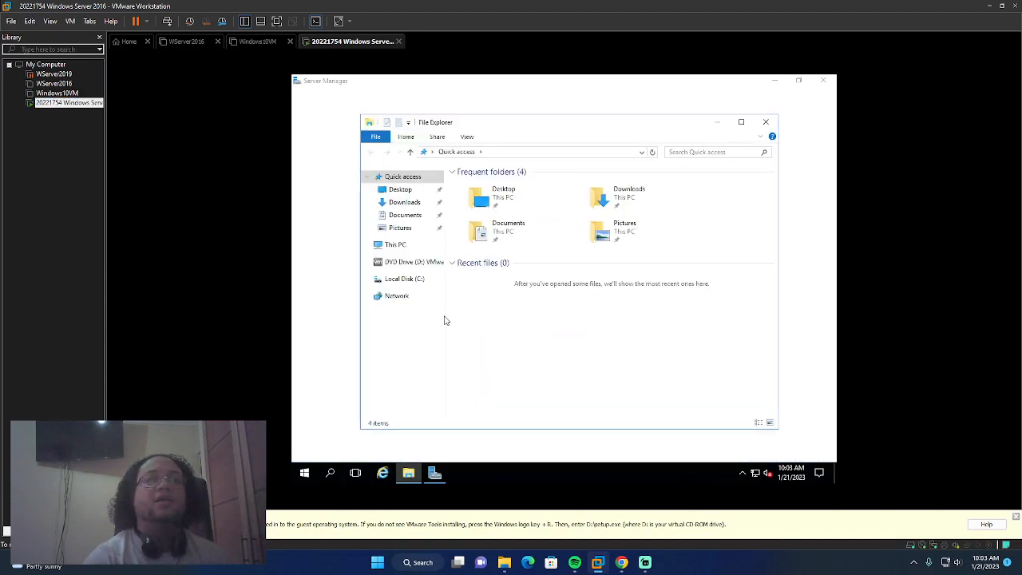
{"action": "left_click", "coordinate": [415, 262]}
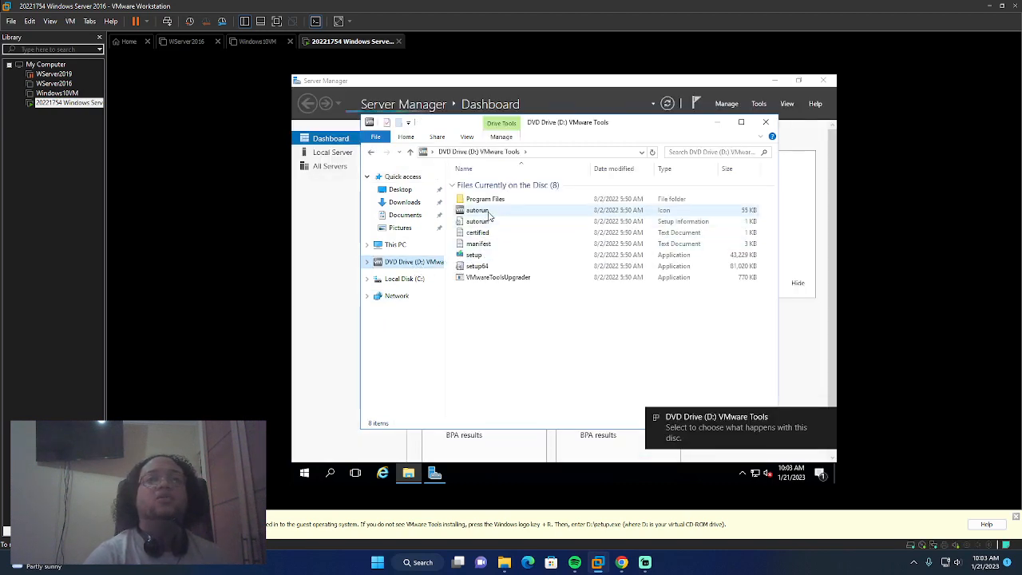
{"action": "double_click", "coordinate": [484, 255]}
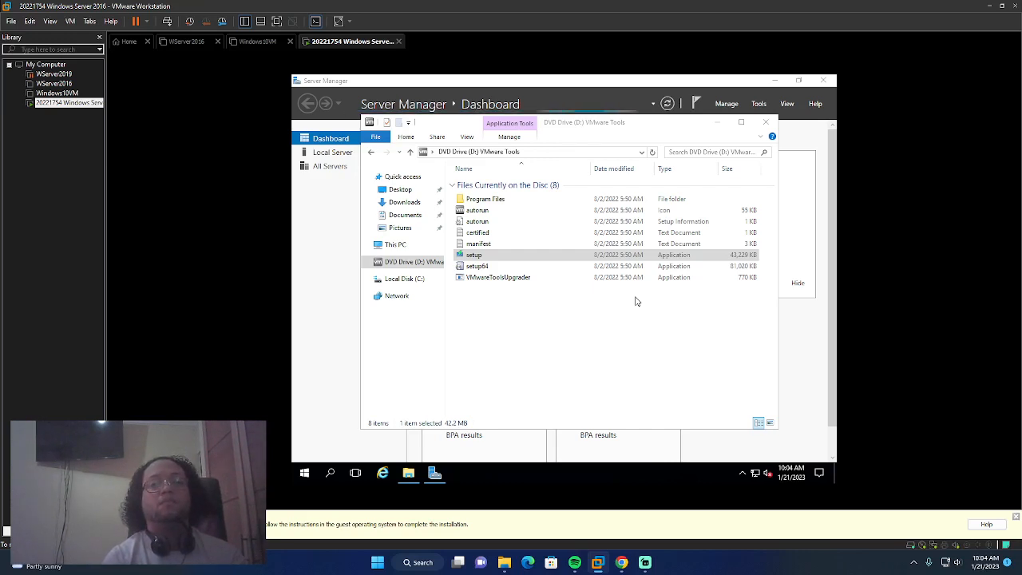
{"action": "left_click", "coordinate": [630, 139]}
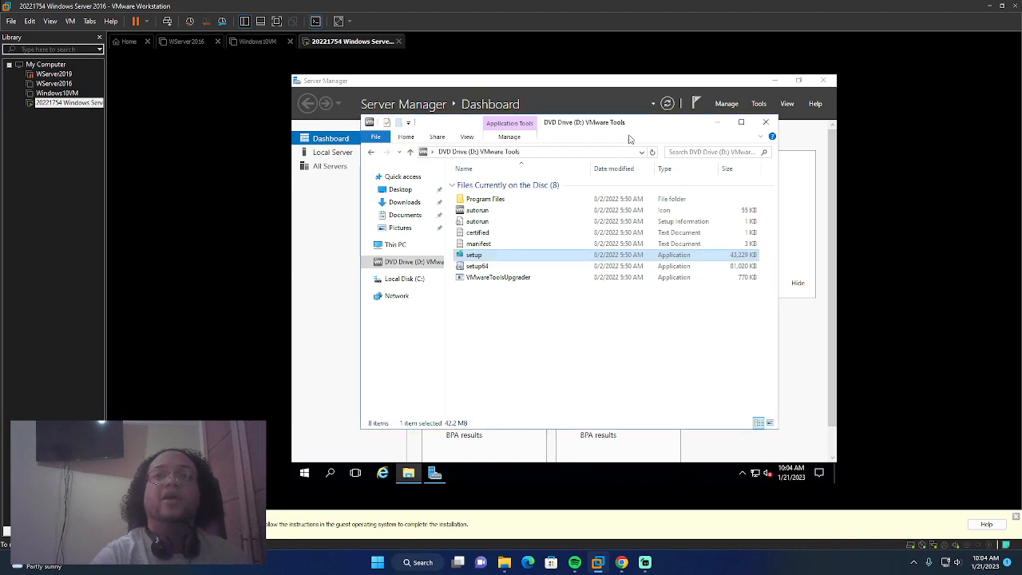
{"action": "left_click_drag", "start_coordinate": [651, 136], "coordinate": [632, 136]}
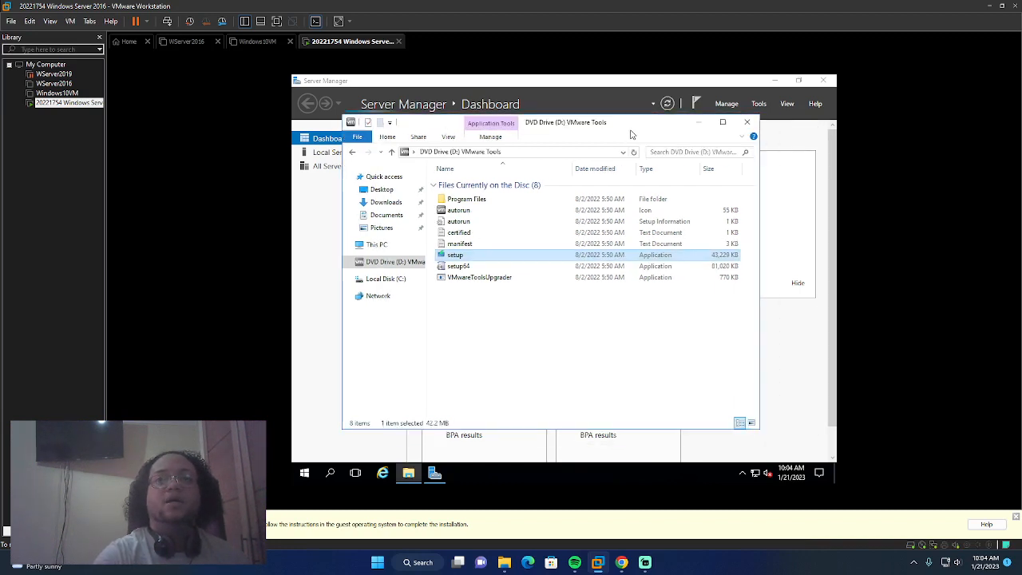
{"action": "left_click", "coordinate": [615, 361]}
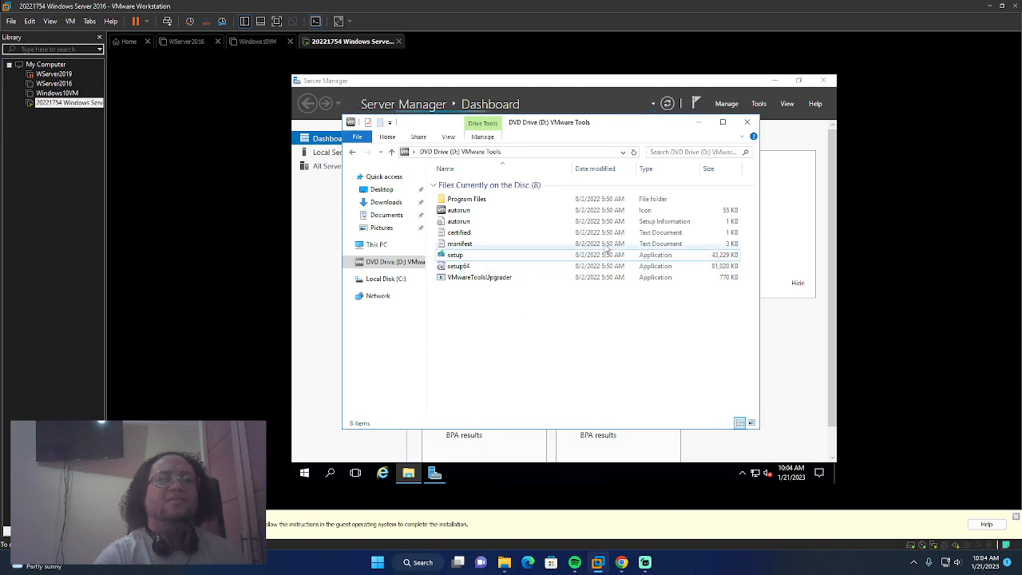
{"action": "left_click", "coordinate": [698, 121]}
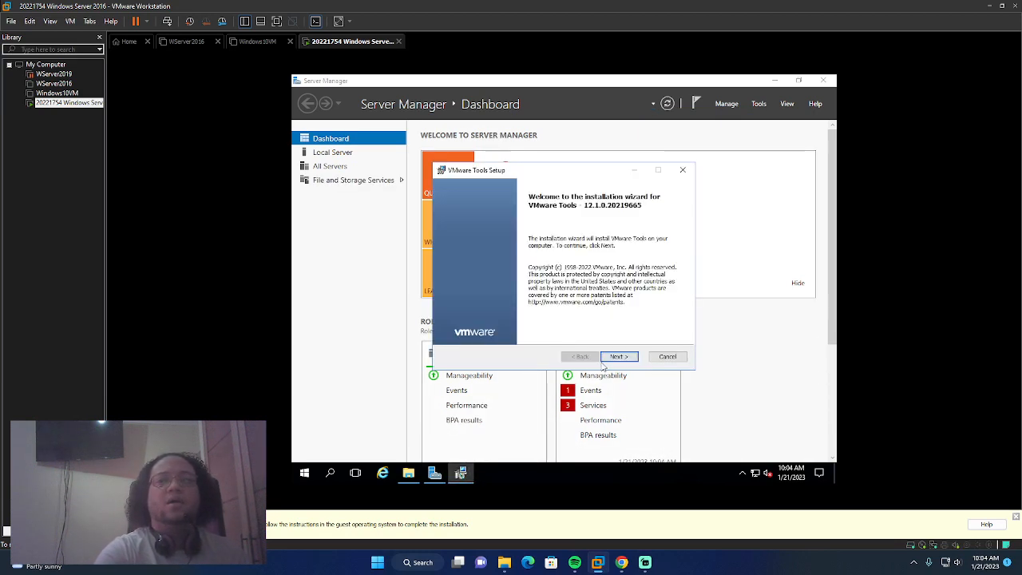
Step: Install VMware Tools with the Typical setup type, finish the wizard, and decline the immediate system restart
{"action": "left_click", "coordinate": [617, 358]}
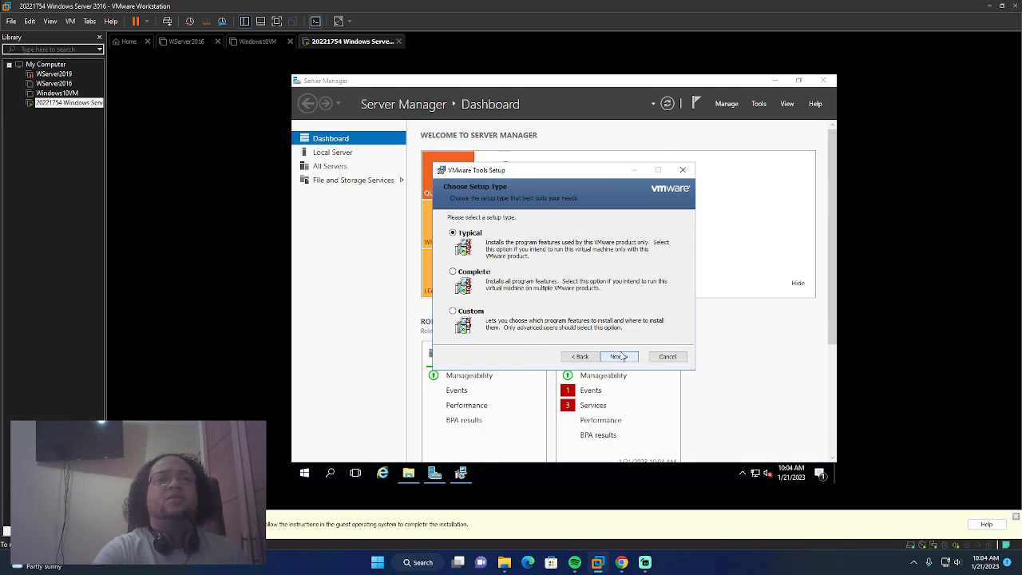
{"action": "left_click", "coordinate": [620, 357]}
{"action": "left_click", "coordinate": [622, 359]}
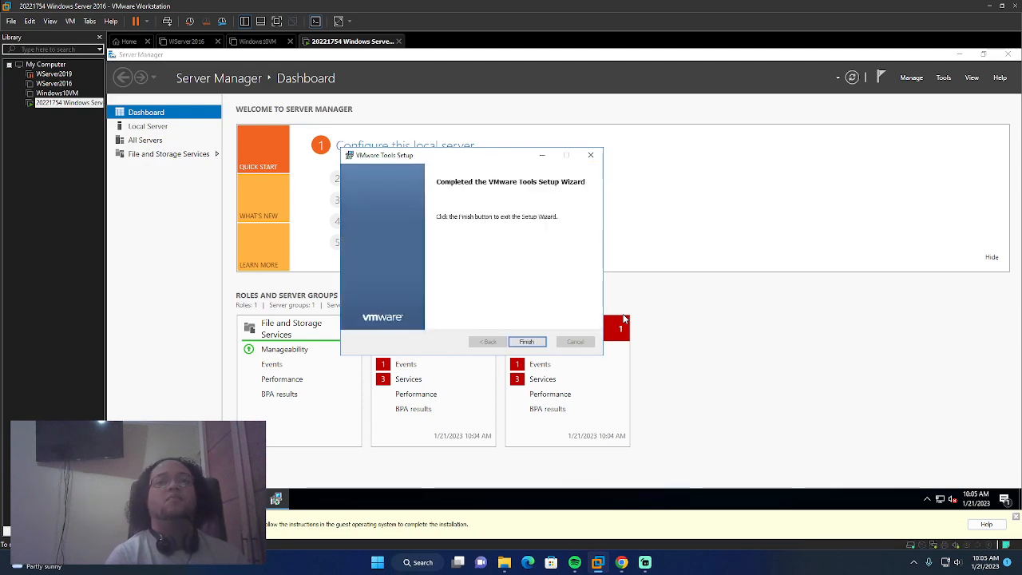
{"action": "left_click", "coordinate": [519, 344]}
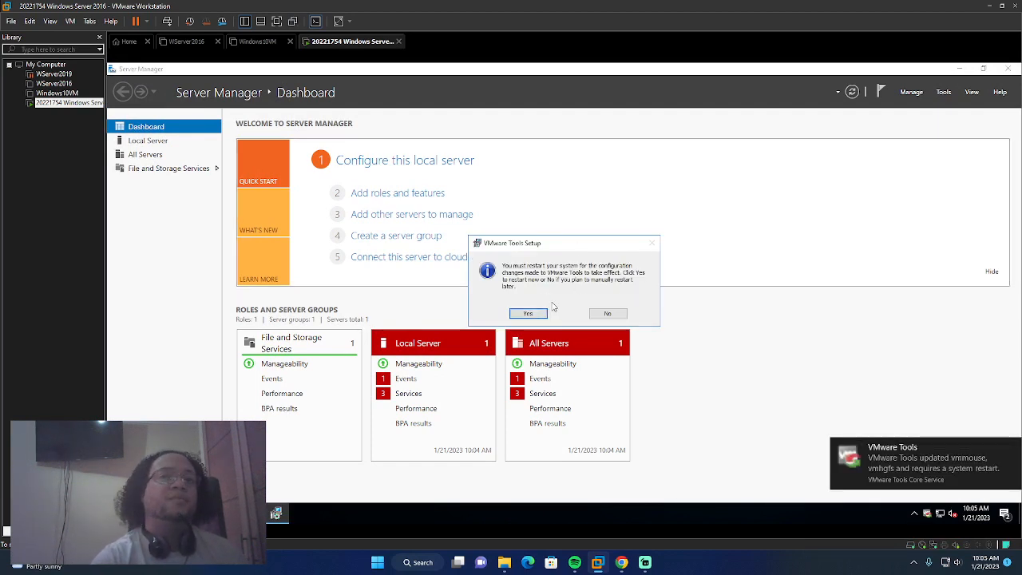
{"action": "left_click", "coordinate": [608, 314]}
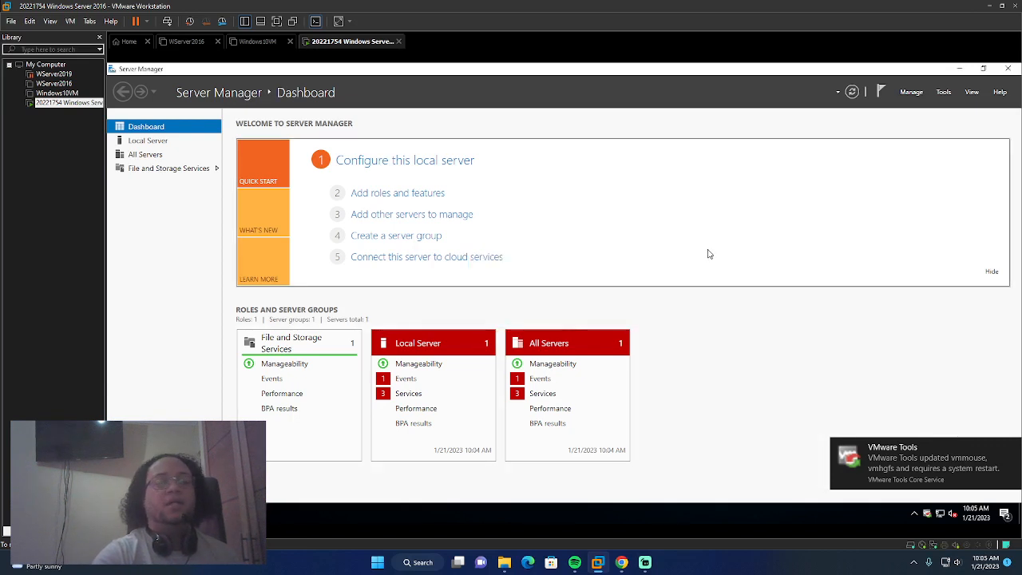